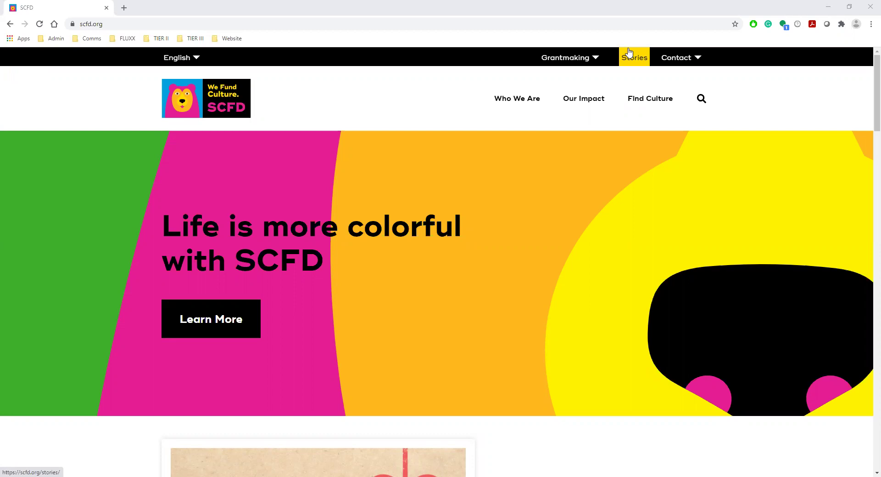
# Step: Open the Tier III page for already funded organizations from the Grantmaking section of scfd.org
pyautogui.click(128, 24)
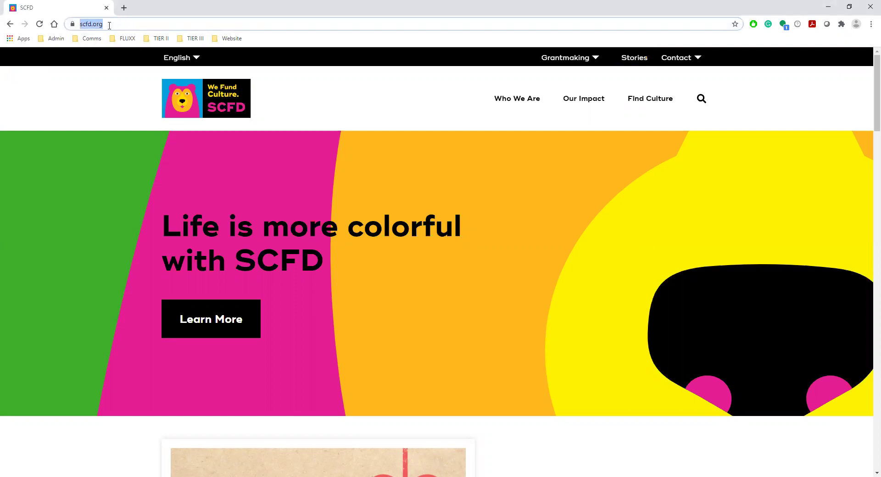
pyautogui.click(109, 25)
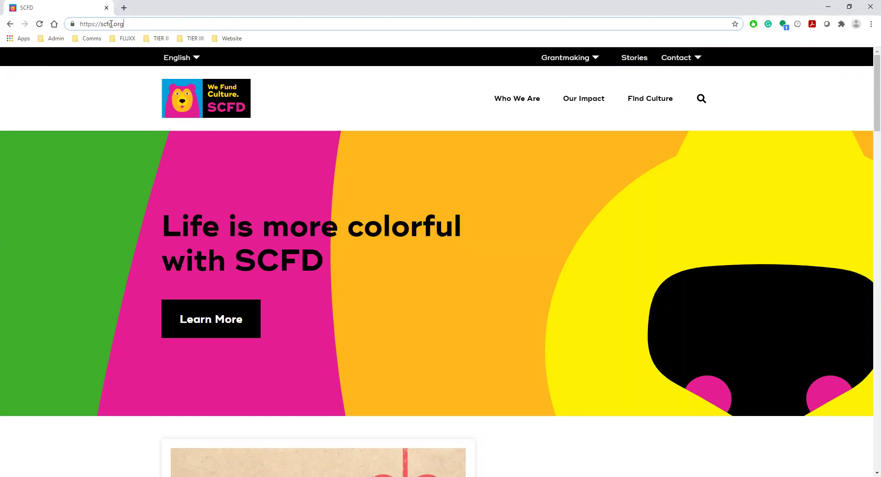
pyautogui.click(200, 103)
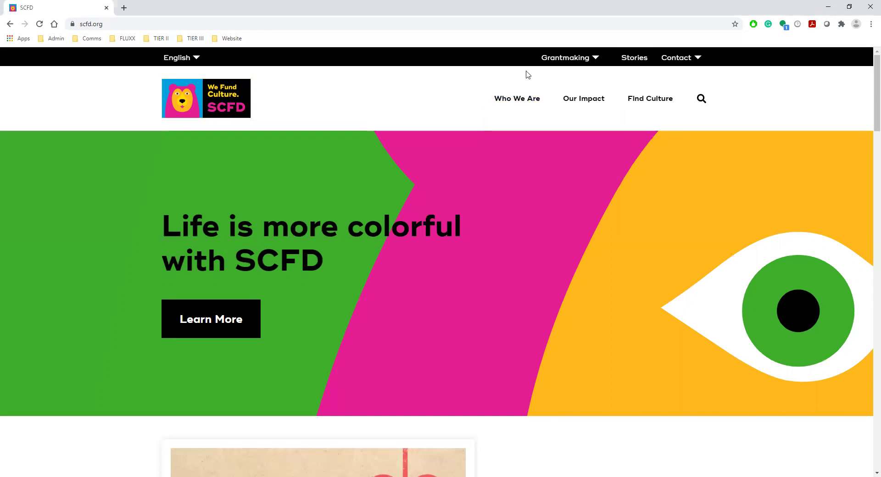
pyautogui.click(587, 56)
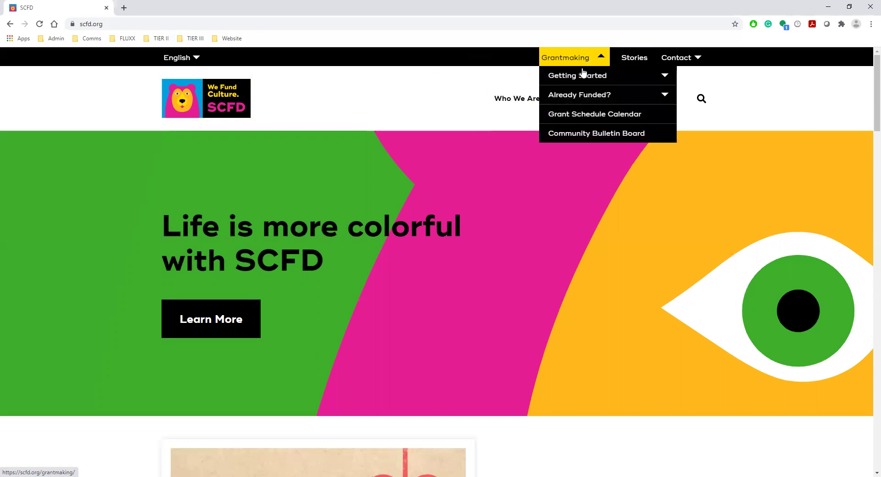
pyautogui.moveTo(581, 93)
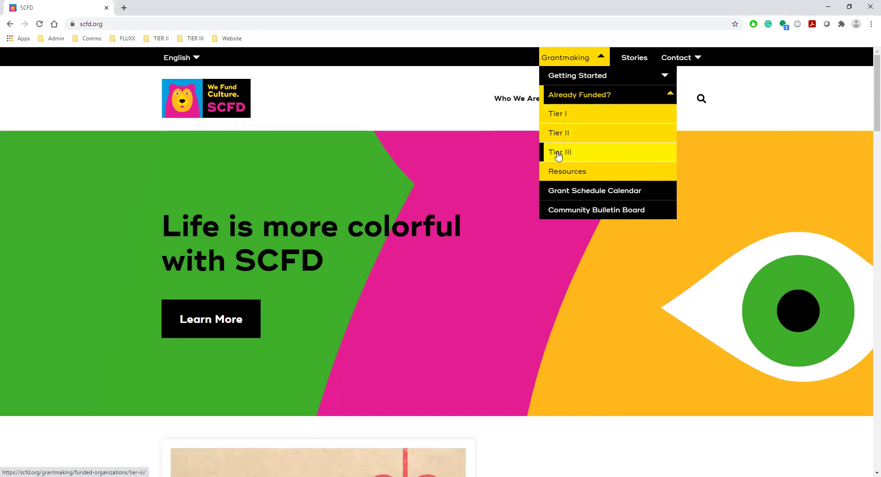
pyautogui.click(578, 154)
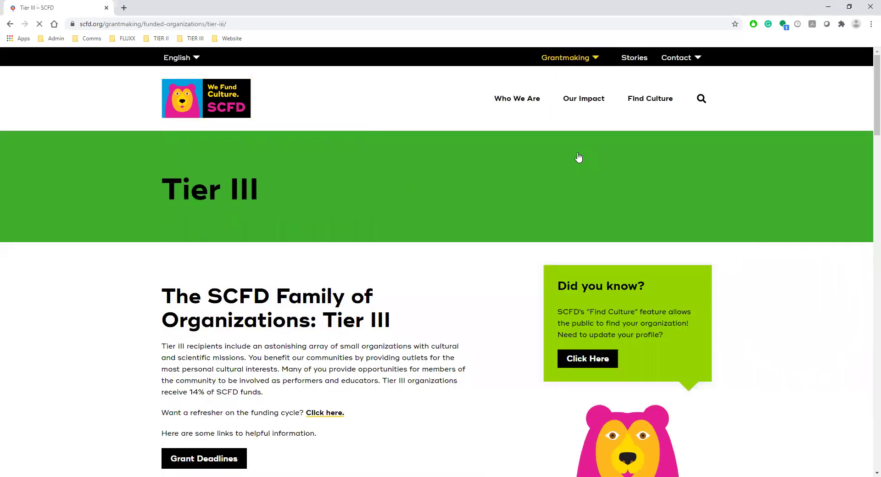
# Step: Find Workshops & Support on the Tier III page and highlight the "Online Tutorial – Navigating Fluxx" entry
pyautogui.moveTo(876, 59); pyautogui.dragTo(876, 71)
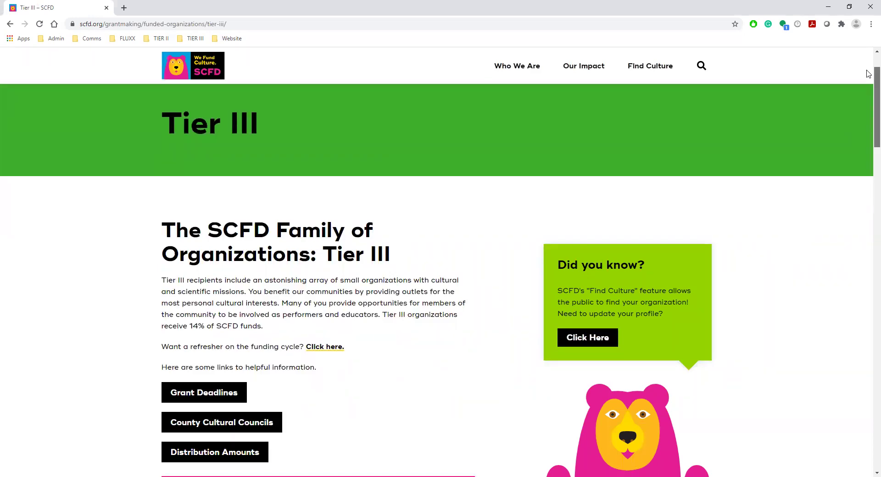
pyautogui.moveTo(867, 70); pyautogui.dragTo(869, 148)
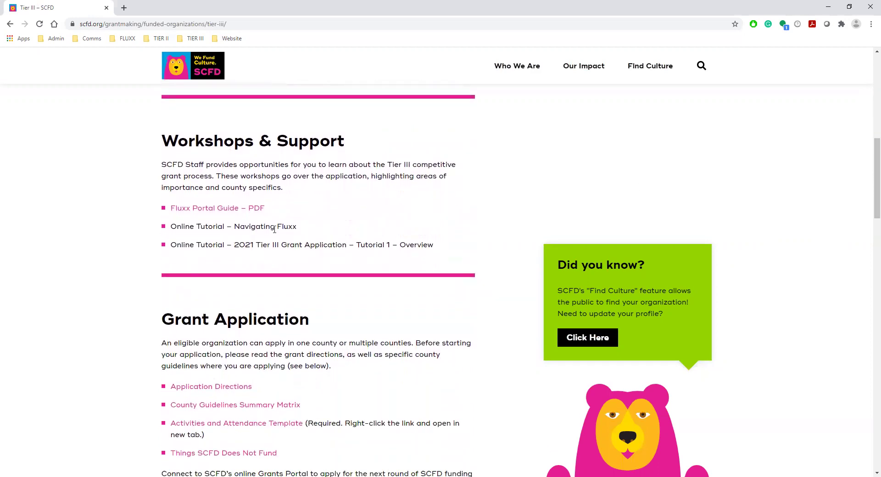
pyautogui.moveTo(171, 227); pyautogui.dragTo(303, 224)
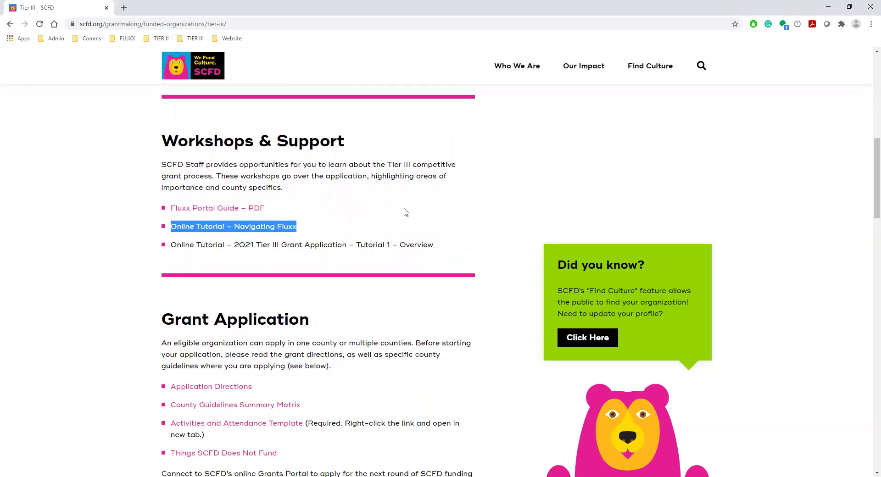
# Step: Look over the Final Grant Report section and open SCFD Portal Access from the Grant Application section
pyautogui.scroll(-1, 868, 165)
pyautogui.scroll(-3, 869, 166)
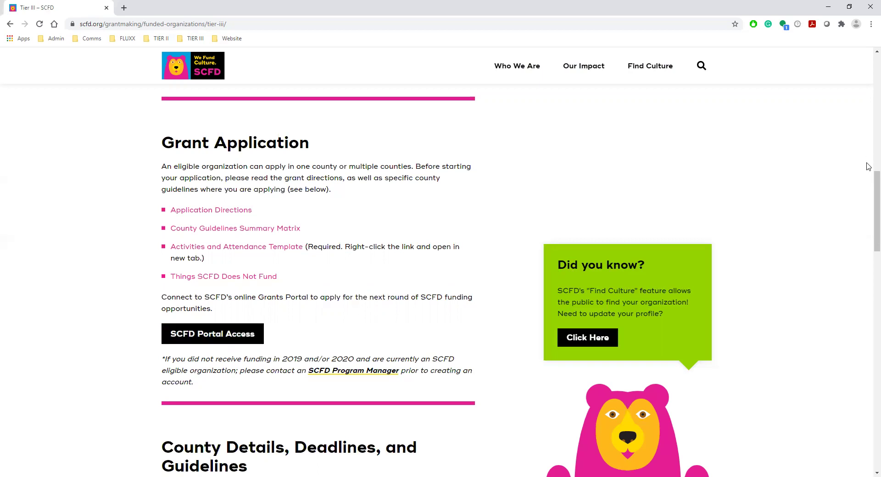
pyautogui.moveTo(869, 186); pyautogui.dragTo(869, 382)
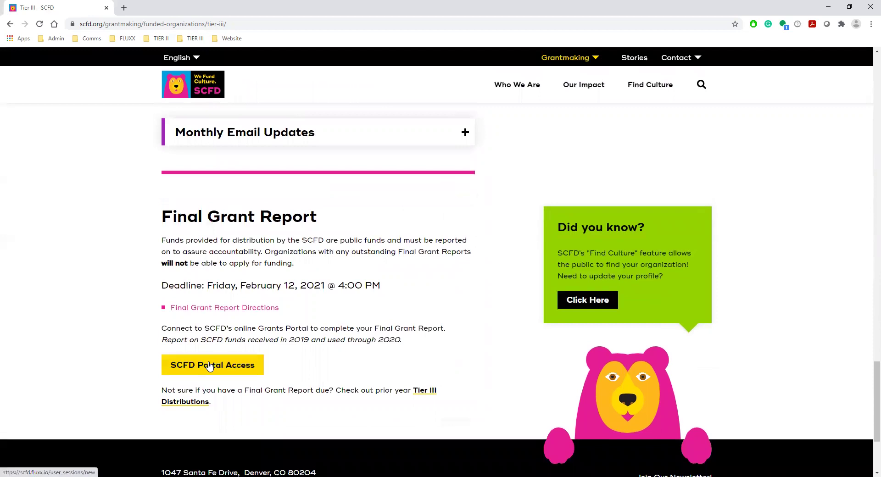
pyautogui.moveTo(869, 392); pyautogui.dragTo(869, 200)
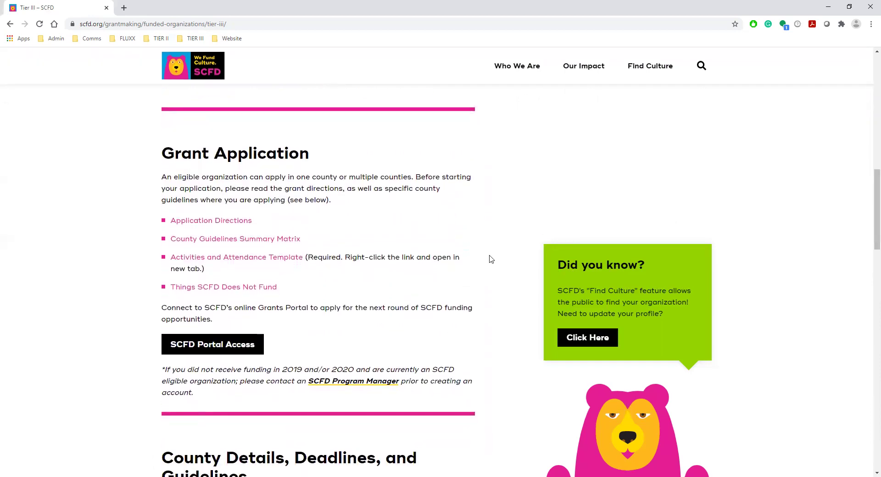
pyautogui.click(204, 348)
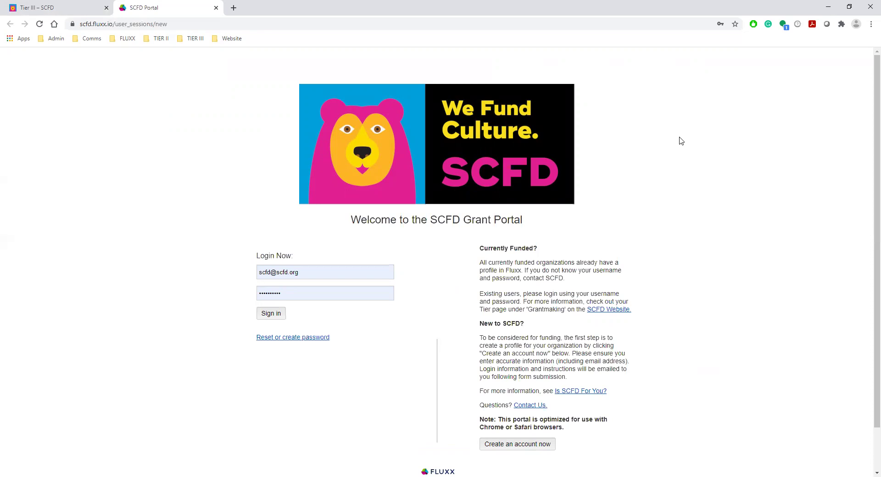
# Step: Highlight the login page's advice for currently funded organizations that do not know their username and password
pyautogui.scroll(-1, 867, 147)
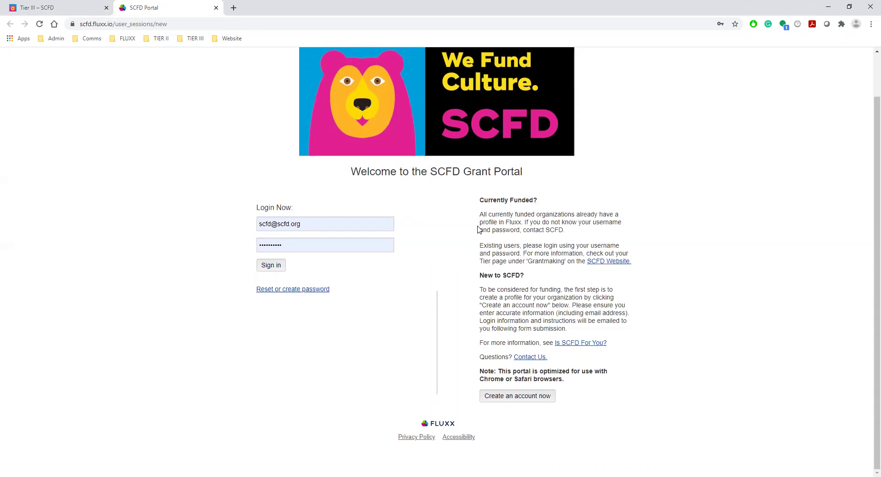
pyautogui.moveTo(526, 223); pyautogui.dragTo(573, 235)
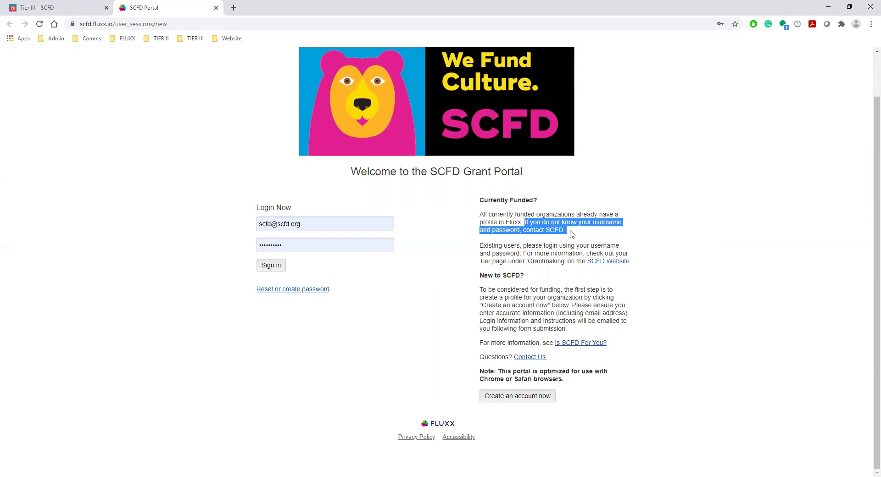
pyautogui.click(480, 251)
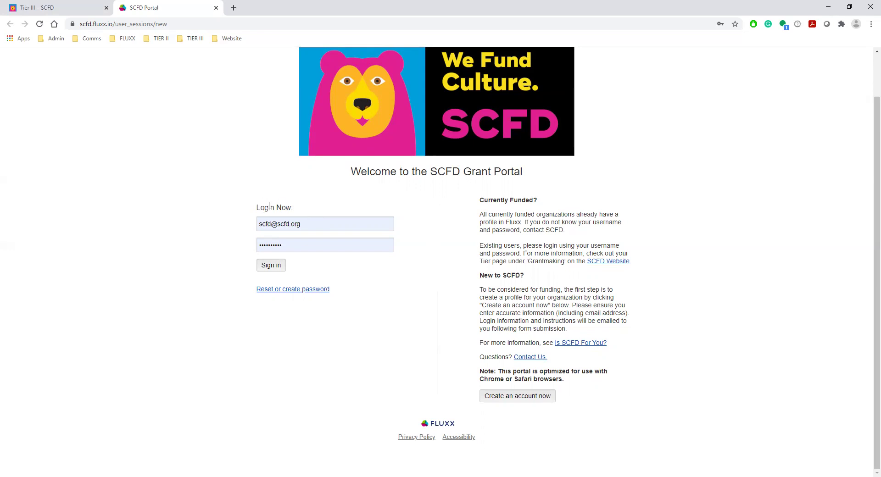
# Step: Sign in to the SCFD Grant Portal with the prefilled username and password
pyautogui.click(260, 225)
pyautogui.click(327, 211)
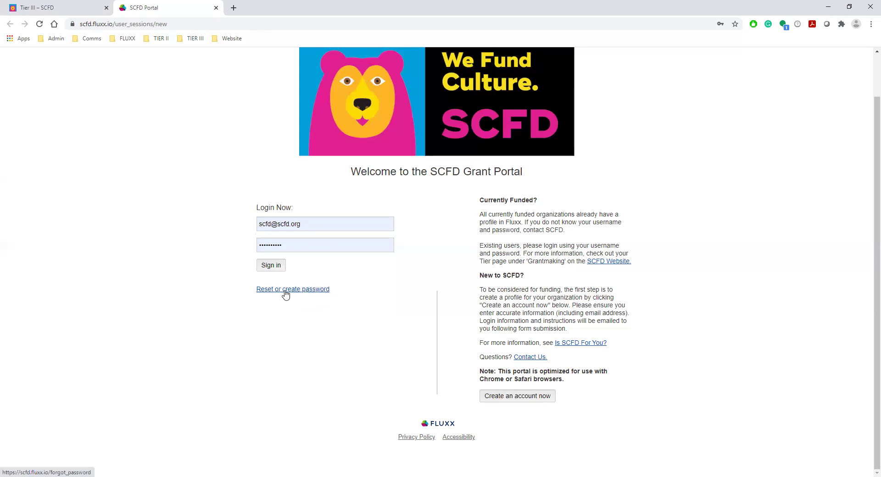
pyautogui.click(272, 266)
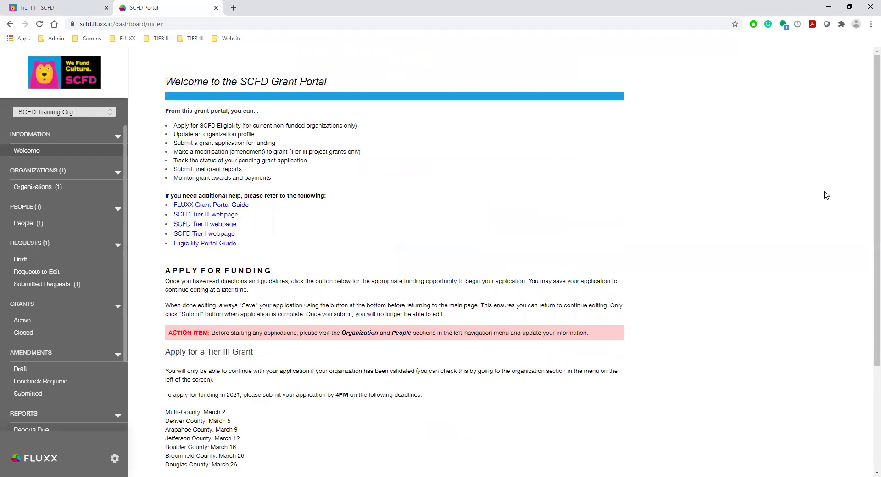
# Step: Review the Apply for Funding options on the portal's welcome page and check the account settings menu
pyautogui.scroll(-1, 869, 193)
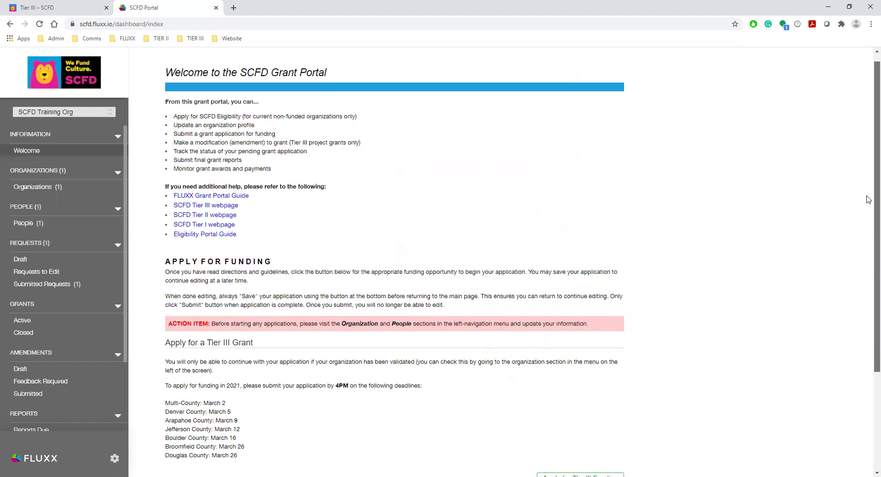
pyautogui.scroll(-3, 869, 284)
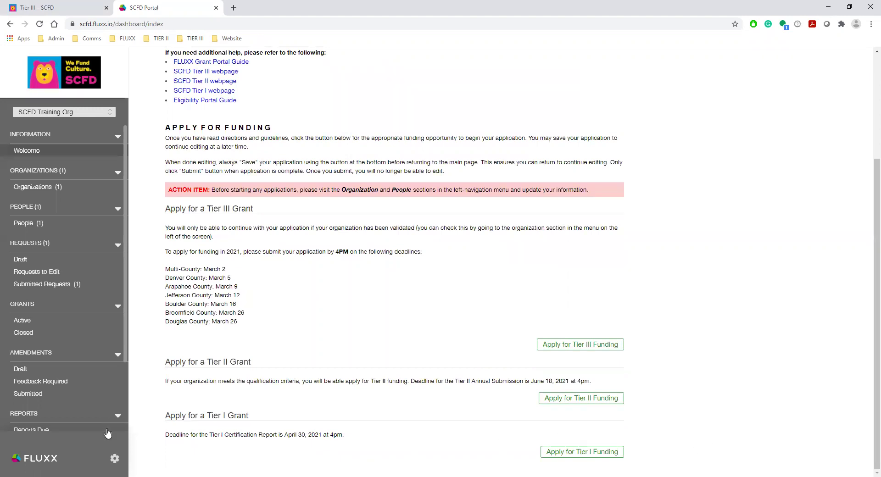
pyautogui.click(114, 460)
pyautogui.scroll(3, 869, 349)
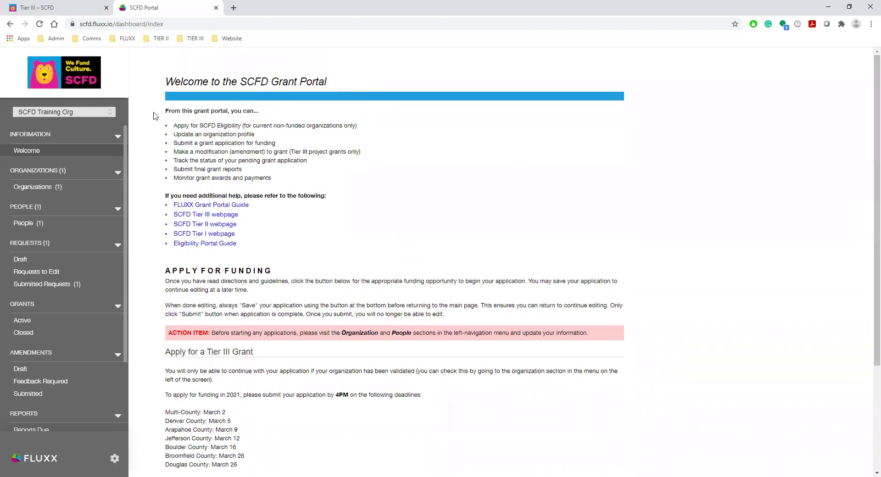
# Step: Collapse all portal navigation sections from Information through Payments
pyautogui.click(118, 138)
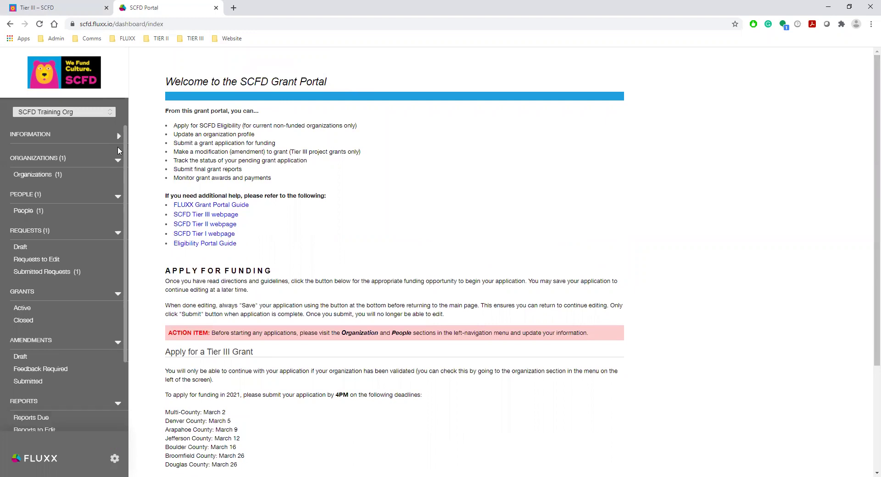
pyautogui.click(119, 160)
pyautogui.click(119, 184)
pyautogui.click(119, 208)
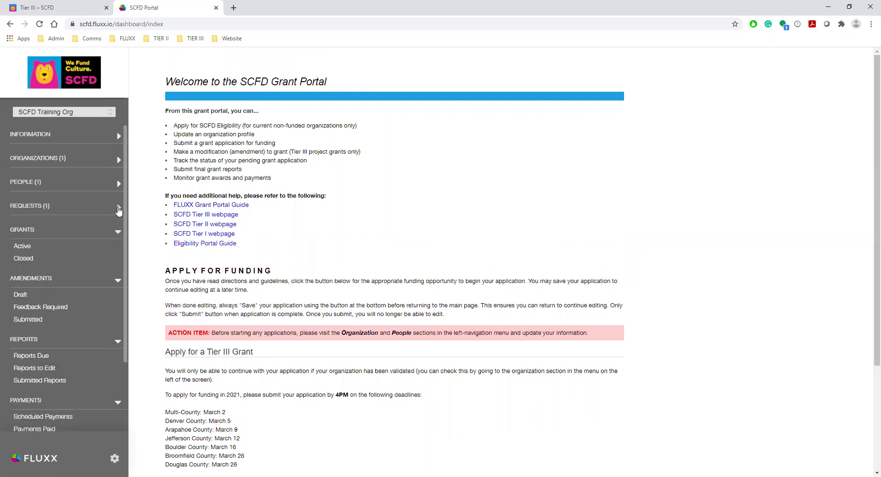
pyautogui.click(117, 236)
pyautogui.click(119, 255)
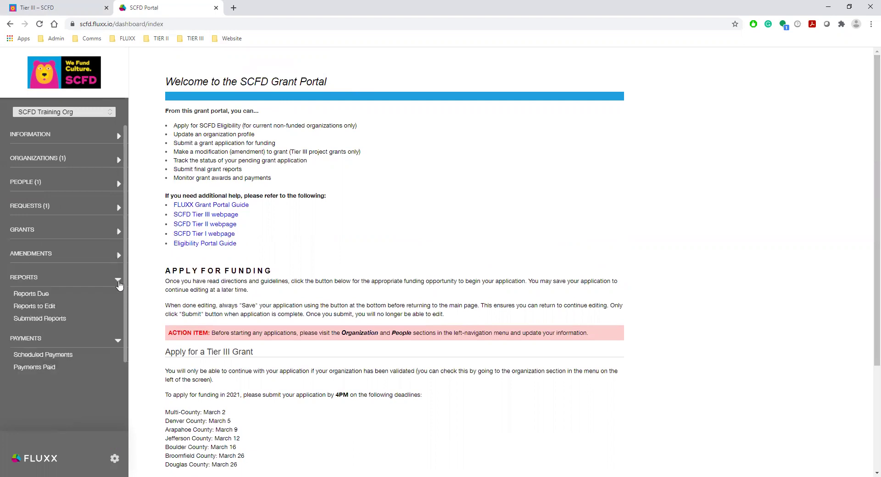
pyautogui.click(119, 279)
pyautogui.click(118, 304)
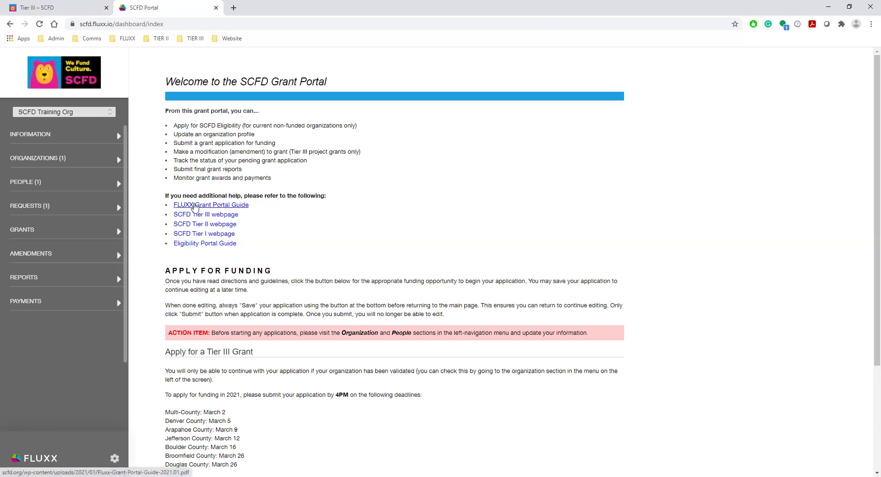
# Step: Open the FLUXX Grant Portal Guide in a new tab and bring it into view
pyautogui.rightClick(195, 207)
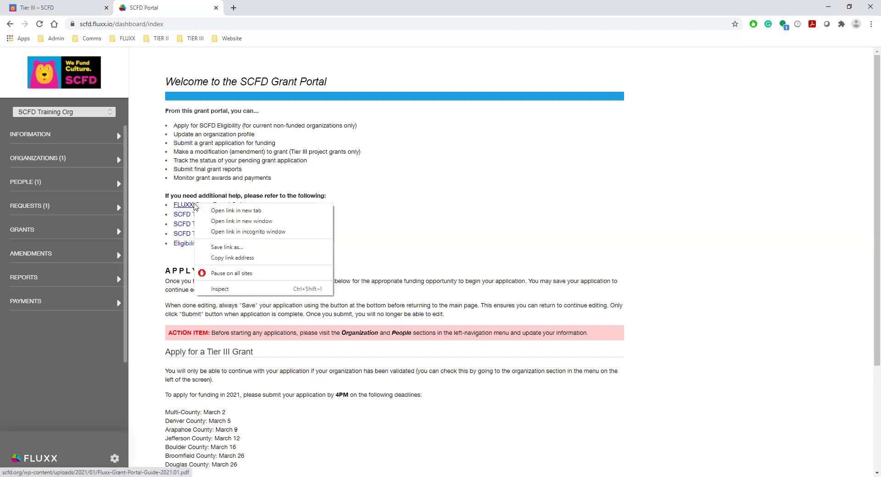
pyautogui.click(216, 209)
pyautogui.click(262, 5)
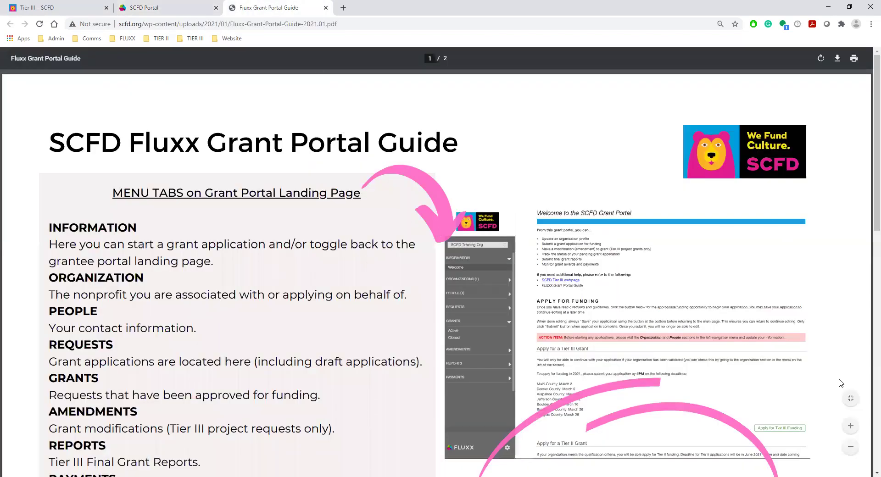
# Step: Shrink the Fluxx Grant Portal Guide to show a full page and look through both of its pages
pyautogui.click(851, 448)
pyautogui.click(849, 405)
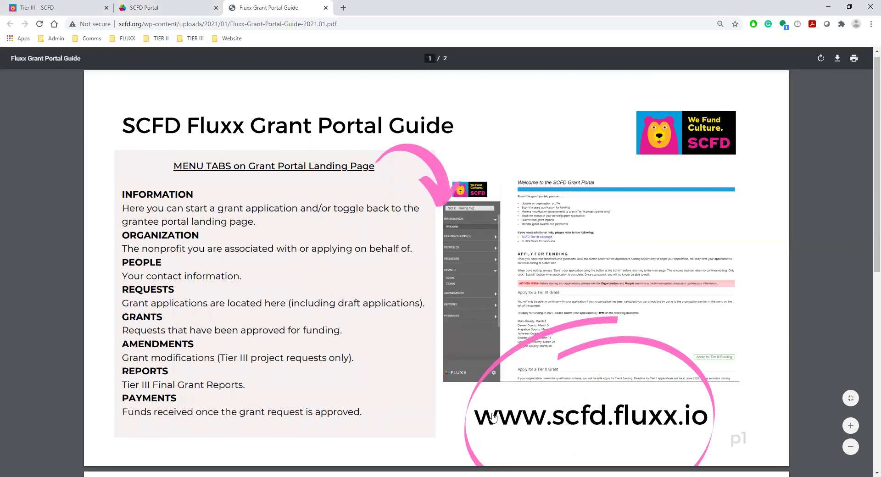
pyautogui.scroll(-4, 867, 219)
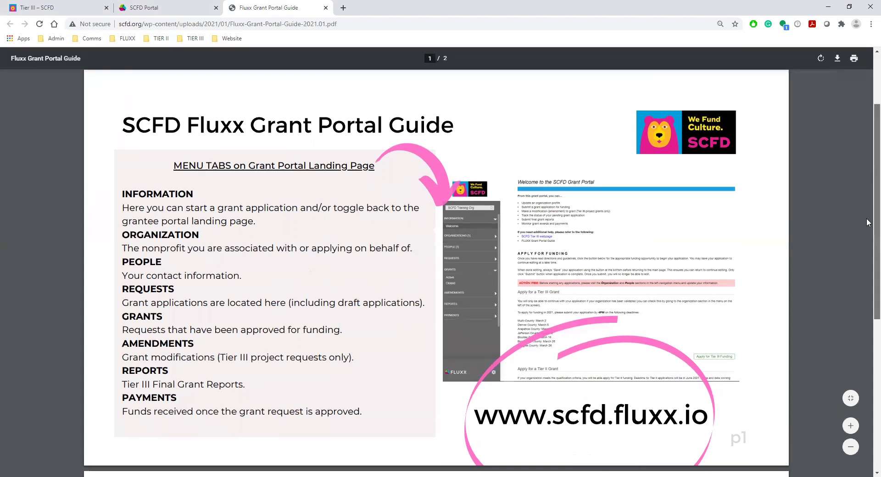
pyautogui.scroll(-4, 867, 277)
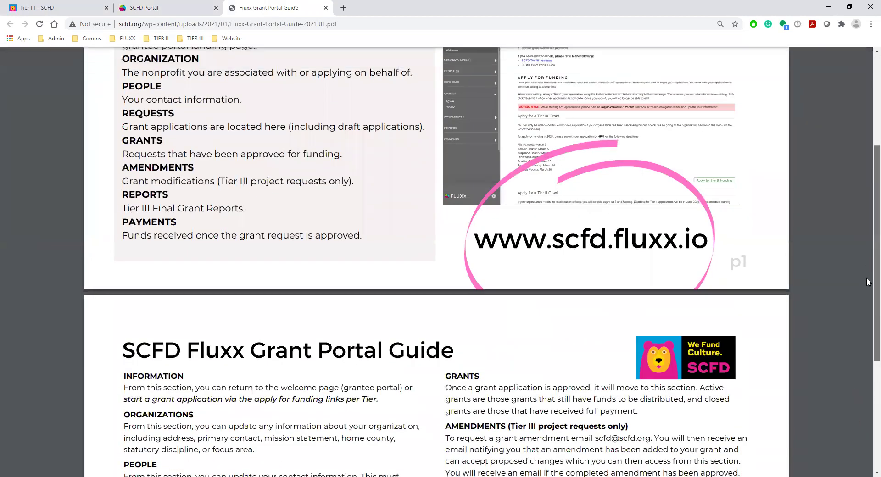
pyautogui.scroll(-1, 867, 358)
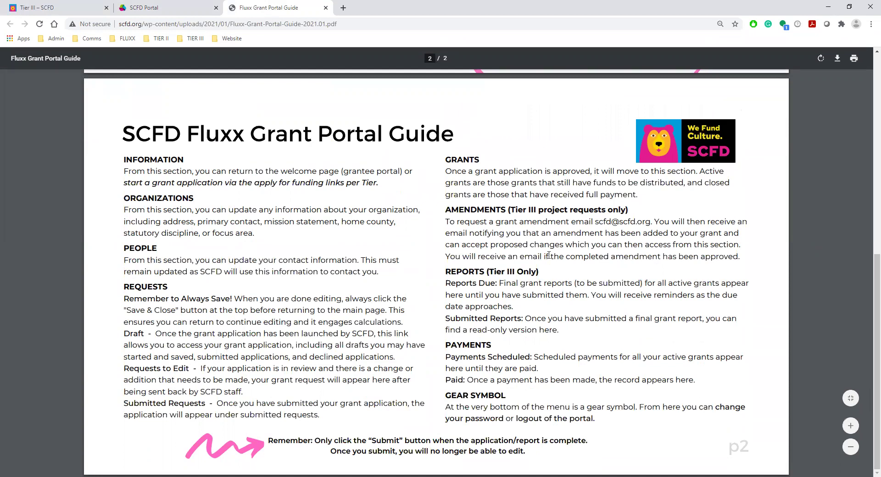
pyautogui.moveTo(870, 254); pyautogui.dragTo(869, 35)
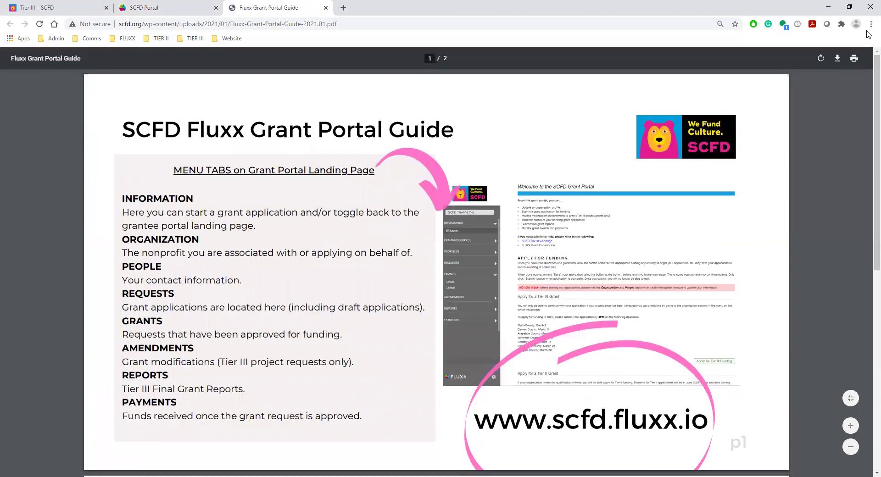
# Step: Return to the SCFD Portal tab and expand the Information section to review its Apply for Funding options
pyautogui.click(191, 13)
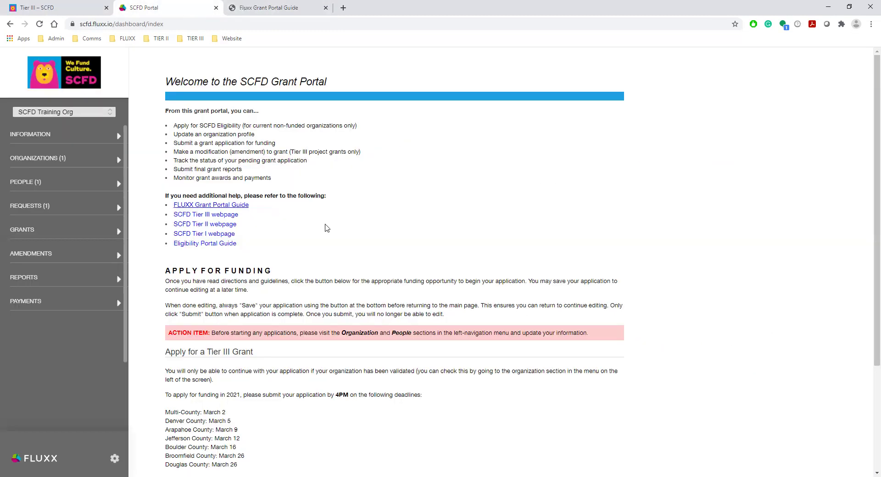
pyautogui.scroll(-2, 869, 184)
pyautogui.scroll(2, 870, 188)
pyautogui.click(119, 137)
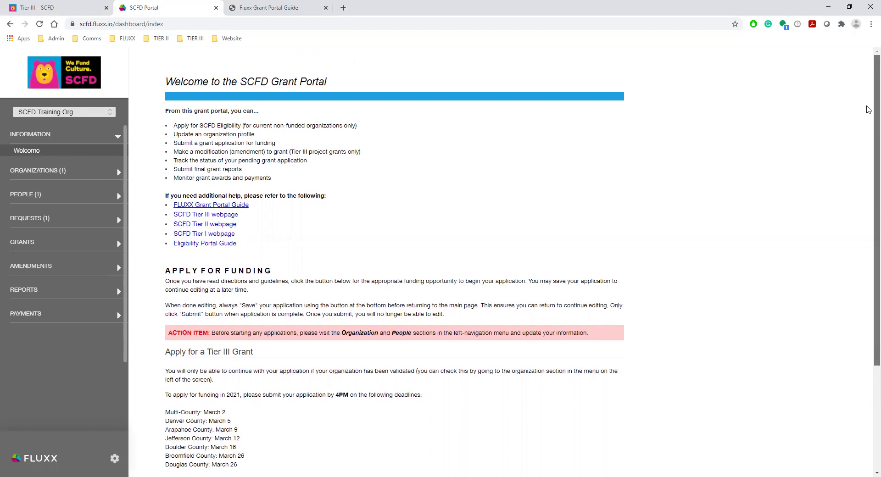
pyautogui.scroll(-3, 868, 138)
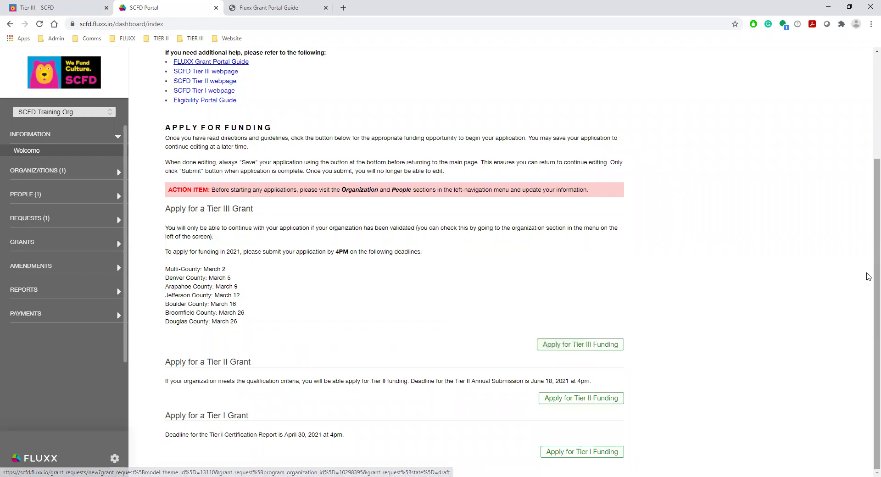
# Step: Review the portal's welcome page, from the list of portal uses and help links down to the Tier I, II and III funding options
pyautogui.scroll(3, 869, 277)
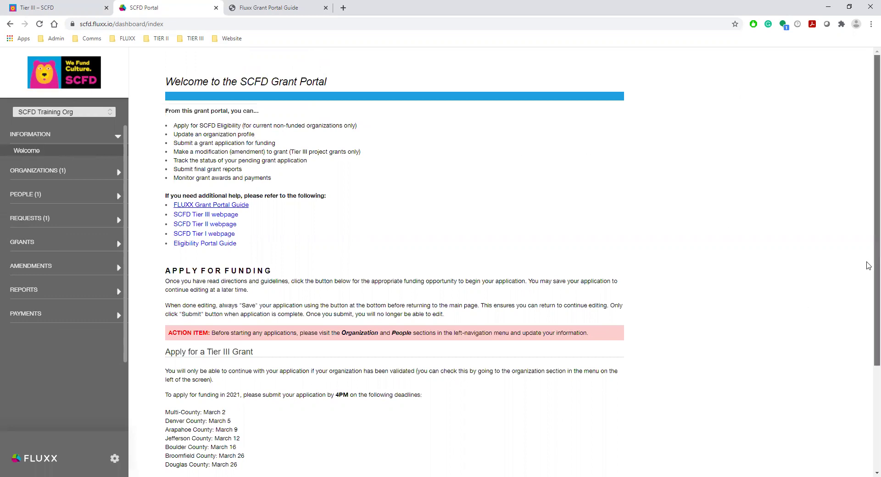
pyautogui.scroll(-3, 868, 267)
pyautogui.scroll(3, 869, 308)
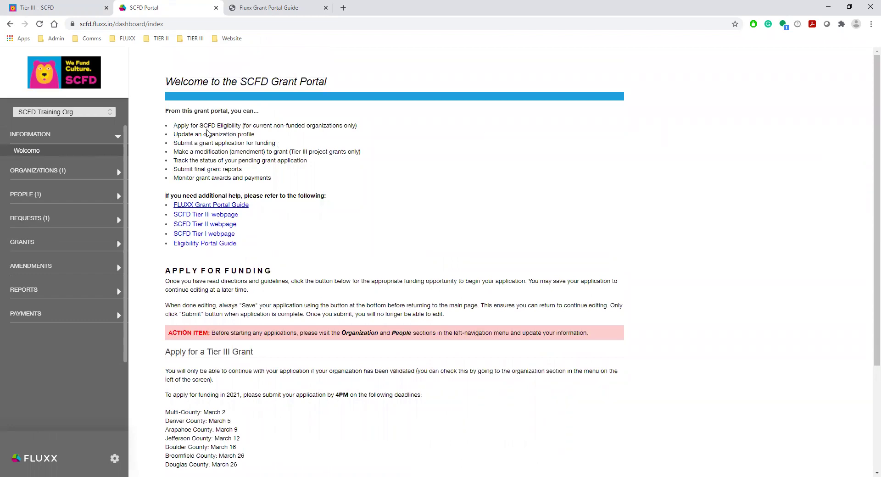
pyautogui.scroll(-3, 869, 345)
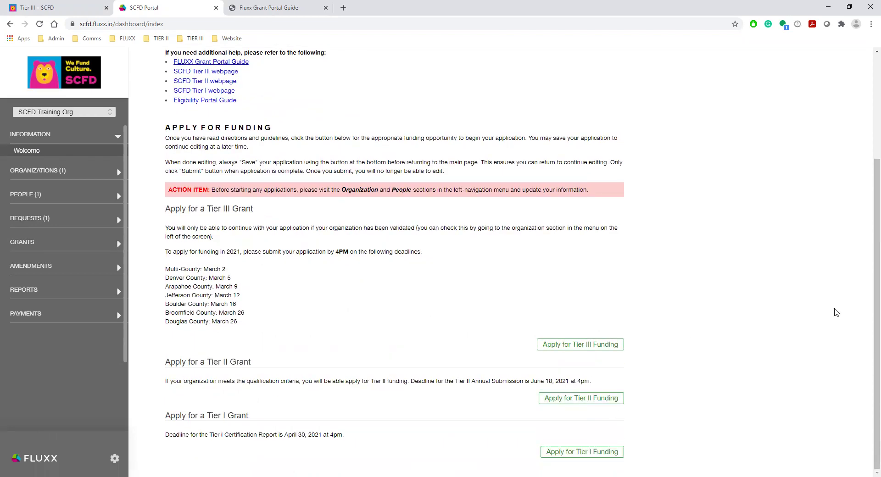
pyautogui.scroll(3, 870, 159)
# Step: Expand the Organizations section and open the SCFD organization record
pyautogui.click(54, 170)
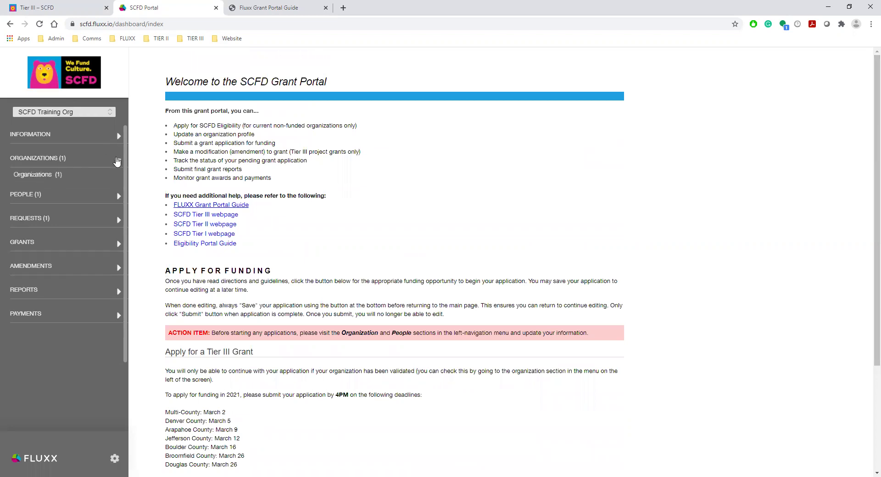
pyautogui.click(36, 176)
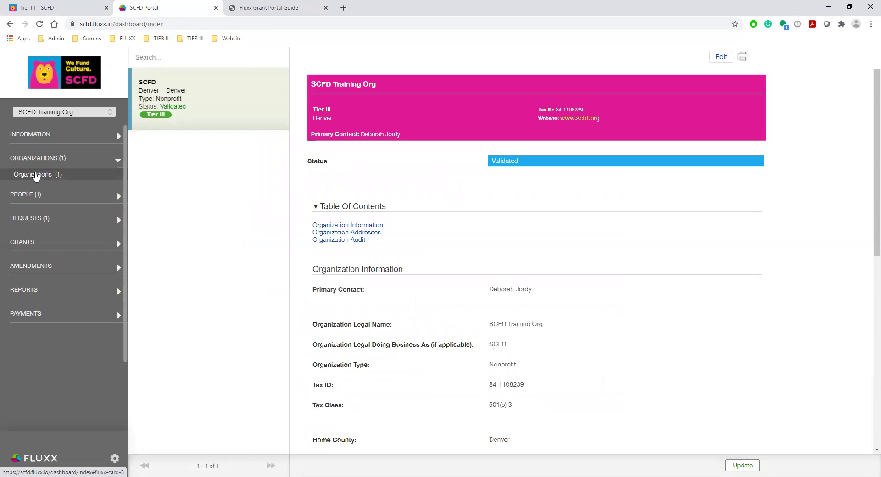
pyautogui.click(205, 111)
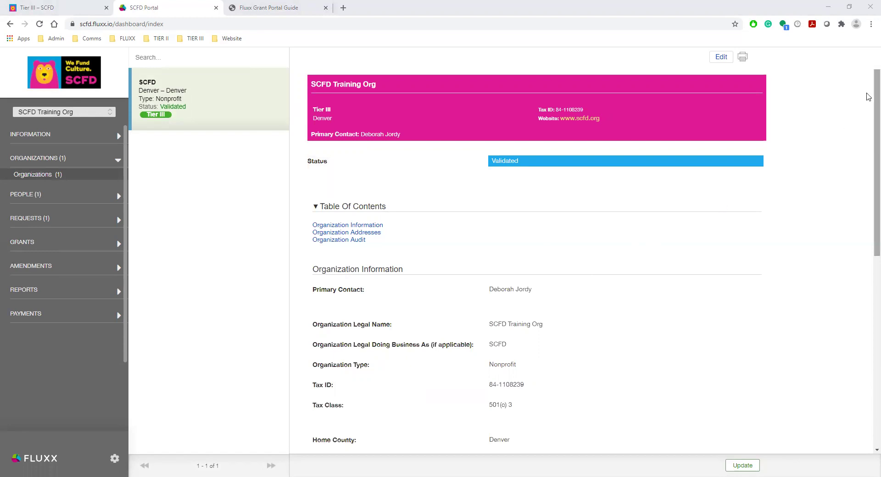
# Step: Look through the SCFD organization record, from its status and organization information down to the addresses and Organization Audit
pyautogui.moveTo(867, 93)
pyautogui.mouseDown()
pyautogui.moveTo(868, 149)
pyautogui.moveTo(869, 93)
pyautogui.mouseUp()
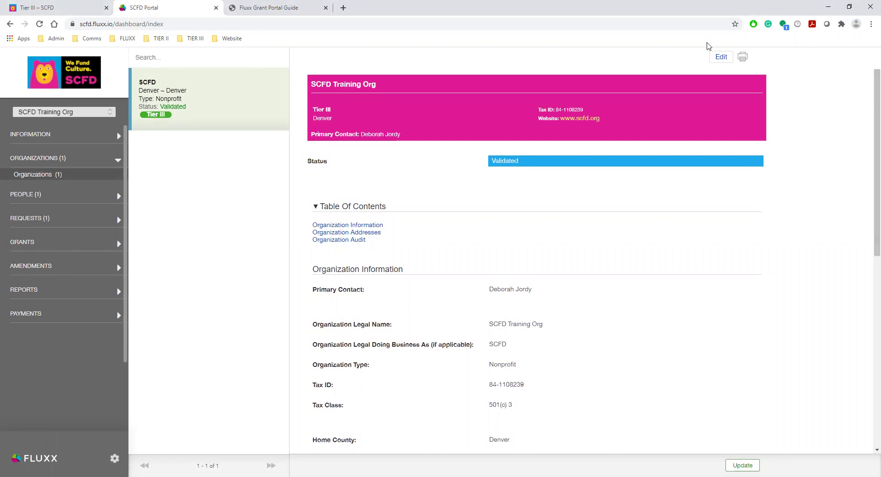
pyautogui.click(712, 60)
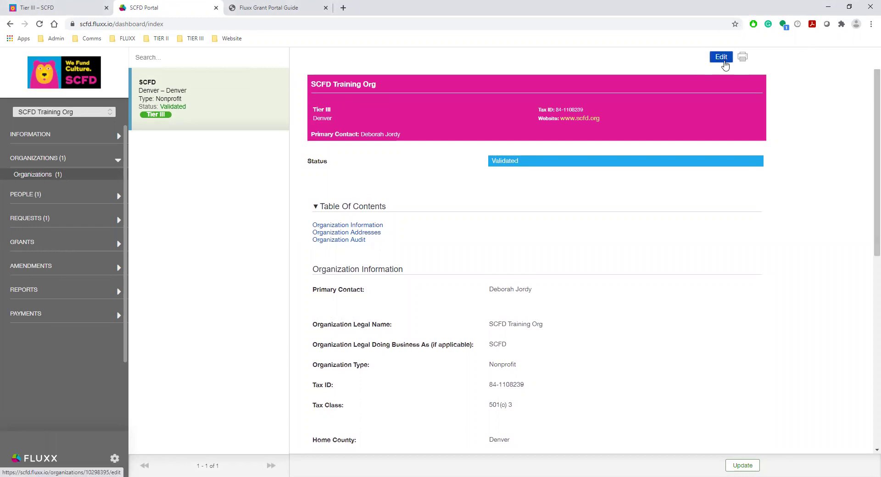
pyautogui.click(719, 59)
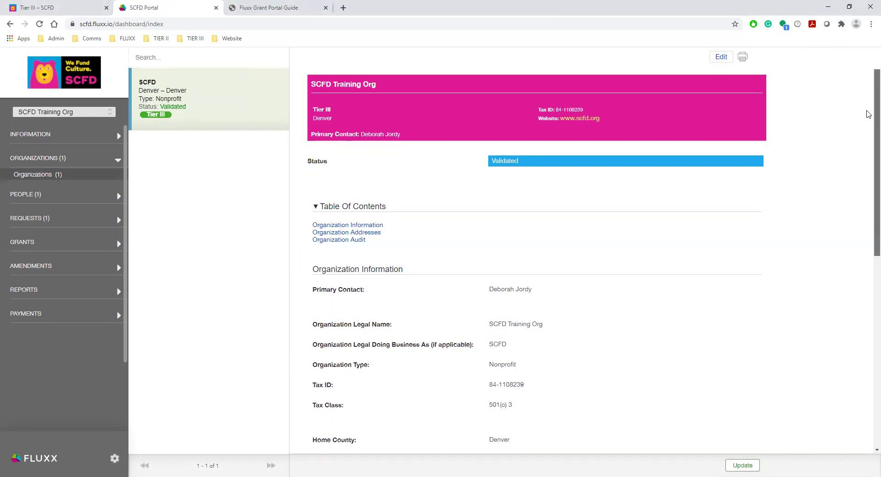
pyautogui.scroll(-3, 869, 138)
pyautogui.moveTo(869, 165); pyautogui.dragTo(869, 324)
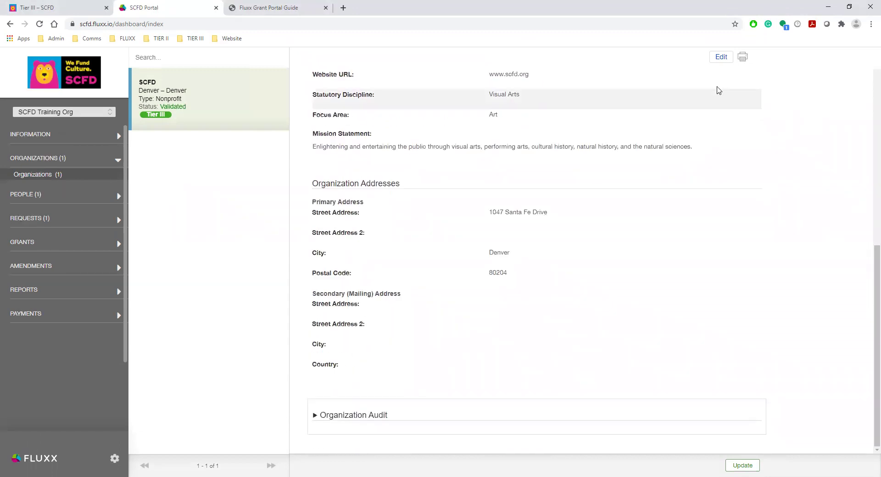
# Step: Open the organization record for editing and add Cultural History, Natural History, Natural Sciences and Performing Arts to its Statutory Discipline selection
pyautogui.click(731, 60)
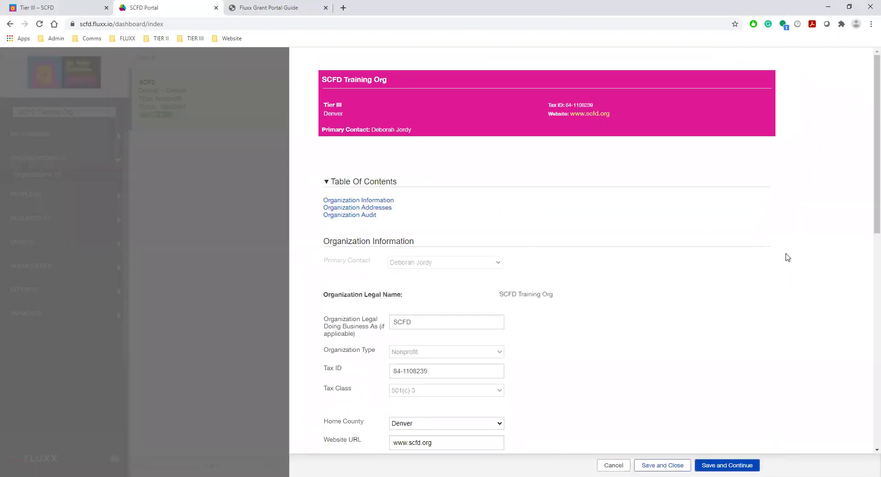
pyautogui.moveTo(869, 79); pyautogui.dragTo(853, 191)
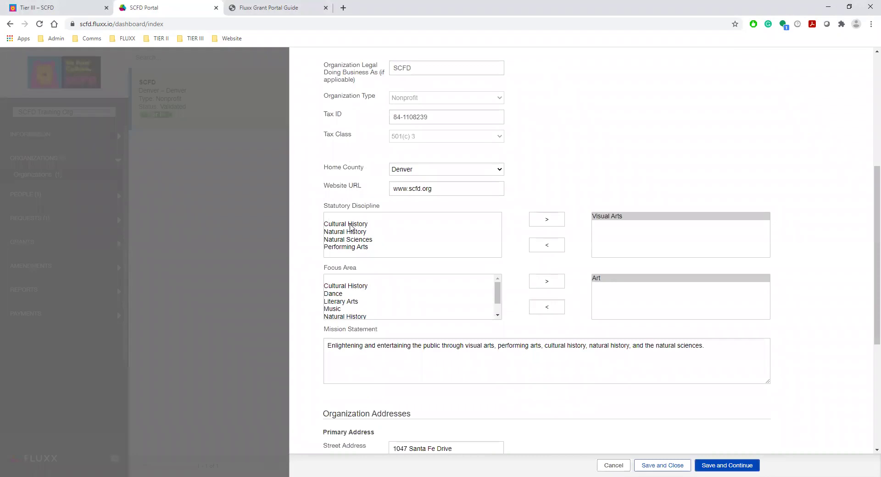
pyautogui.click(352, 226)
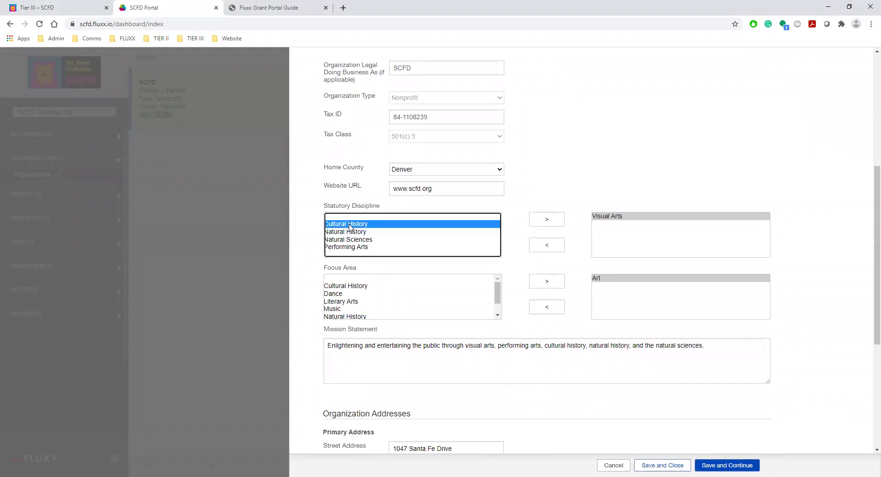
pyautogui.click(547, 222)
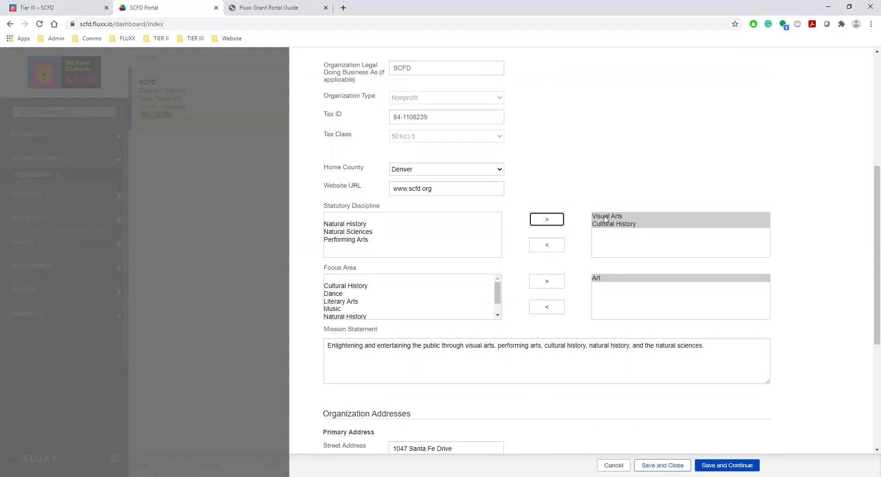
pyautogui.click(371, 224)
pyautogui.click(544, 221)
pyautogui.click(340, 224)
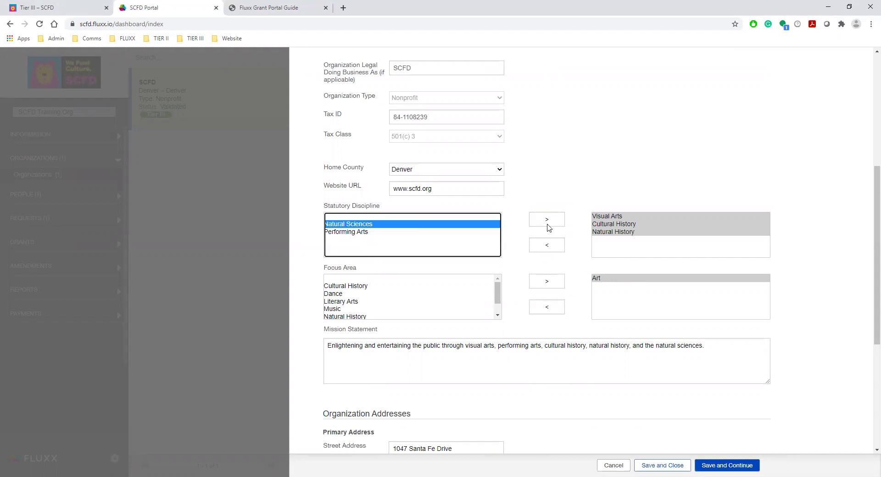
pyautogui.click(553, 219)
pyautogui.click(386, 232)
pyautogui.click(371, 225)
pyautogui.click(547, 220)
# Step: Remove Visual Arts, Cultural History, Natural History, Natural Sciences and Performing Arts from the selected Statutory Disciplines
pyautogui.click(638, 217)
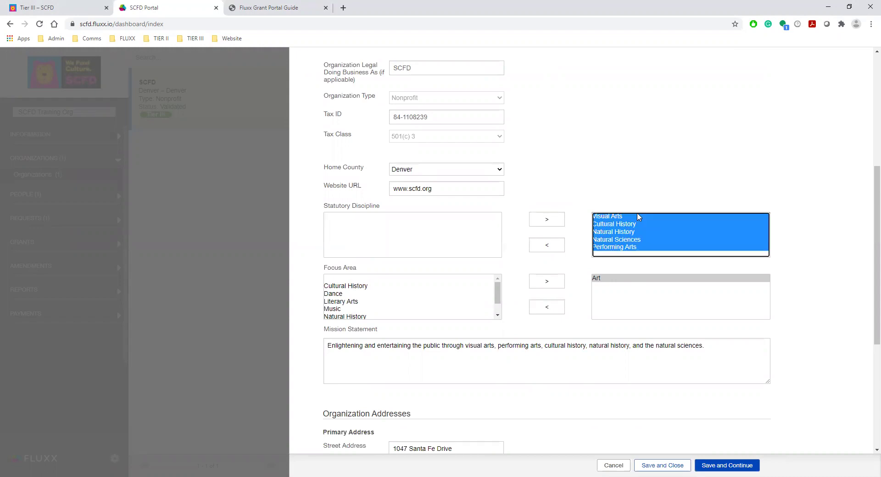
pyautogui.click(659, 232)
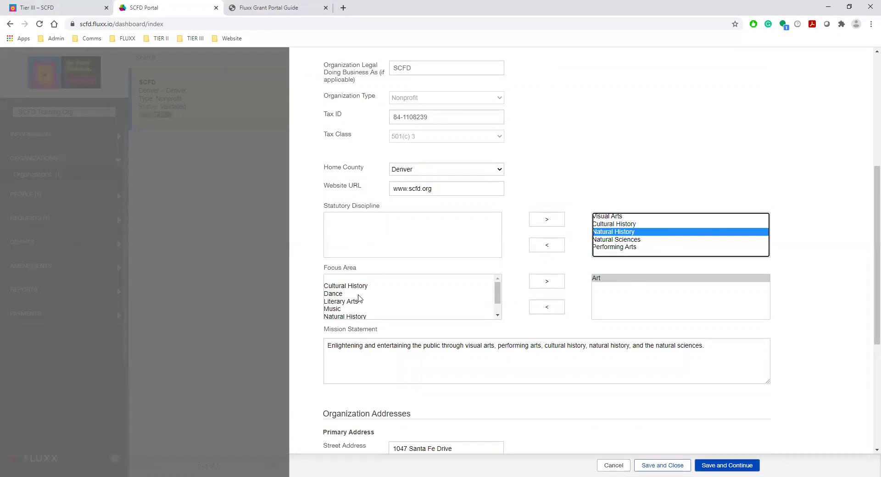
pyautogui.click(614, 217)
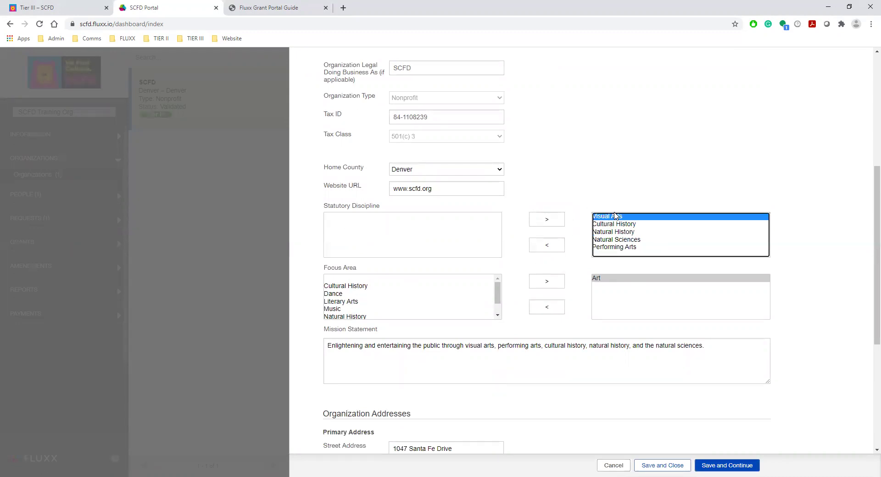
pyautogui.click(549, 247)
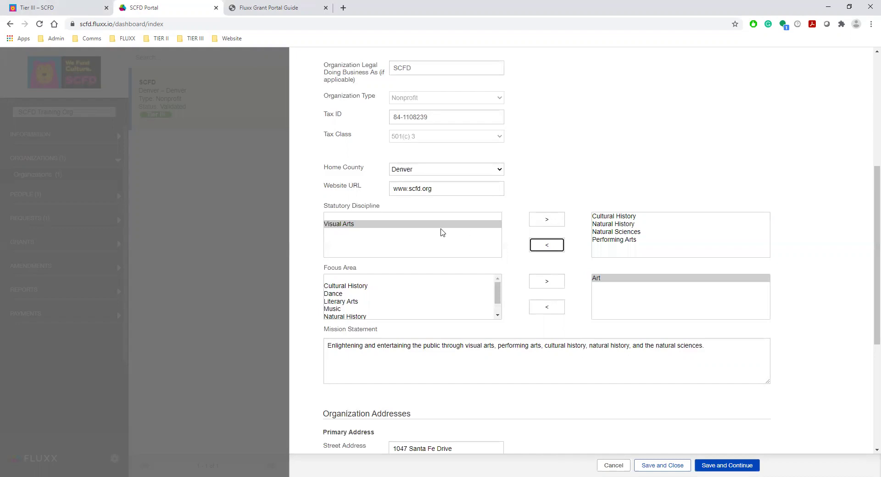
pyautogui.click(631, 217)
pyautogui.click(557, 244)
pyautogui.click(623, 218)
pyautogui.click(559, 245)
pyautogui.click(612, 218)
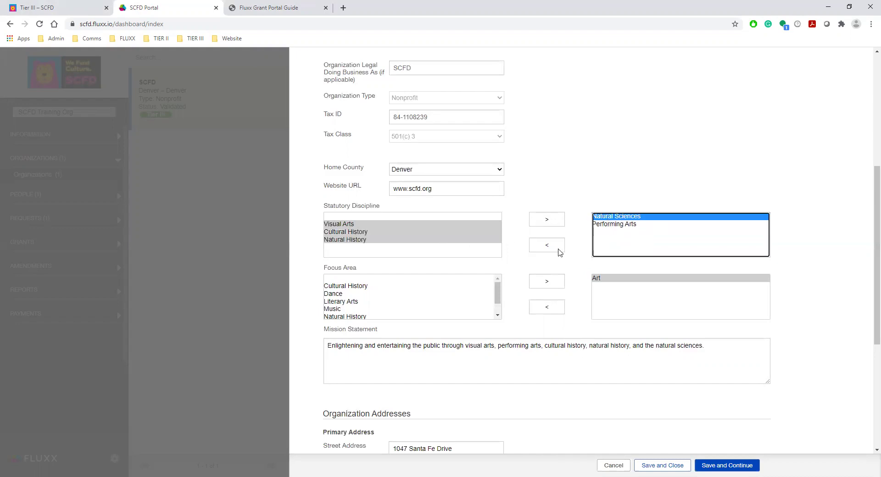
pyautogui.click(559, 250)
pyautogui.click(624, 219)
pyautogui.click(558, 245)
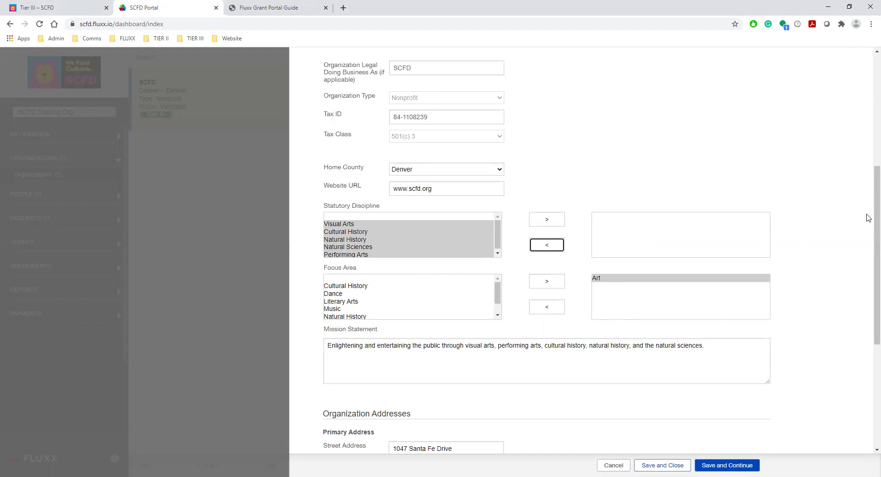
# Step: Look through the form's Mission Statement and Organization Addresses fields and return to its beginning
pyautogui.moveTo(868, 216); pyautogui.dragTo(871, 275)
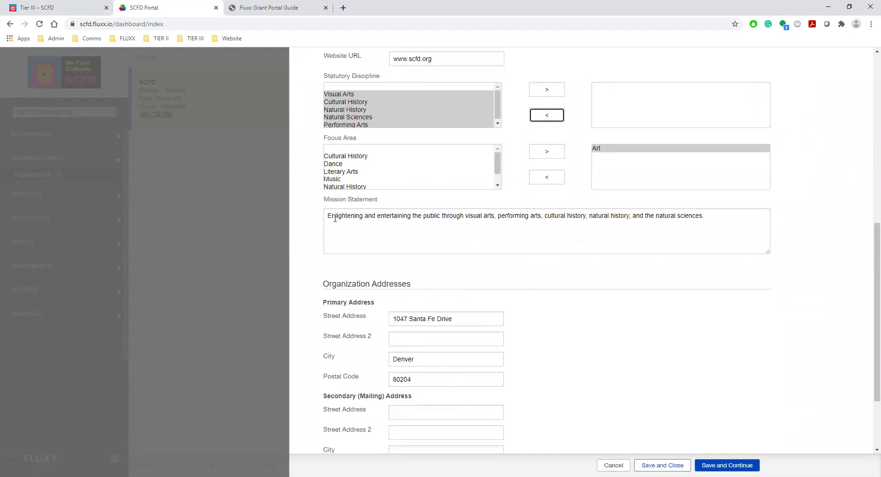
pyautogui.click(334, 217)
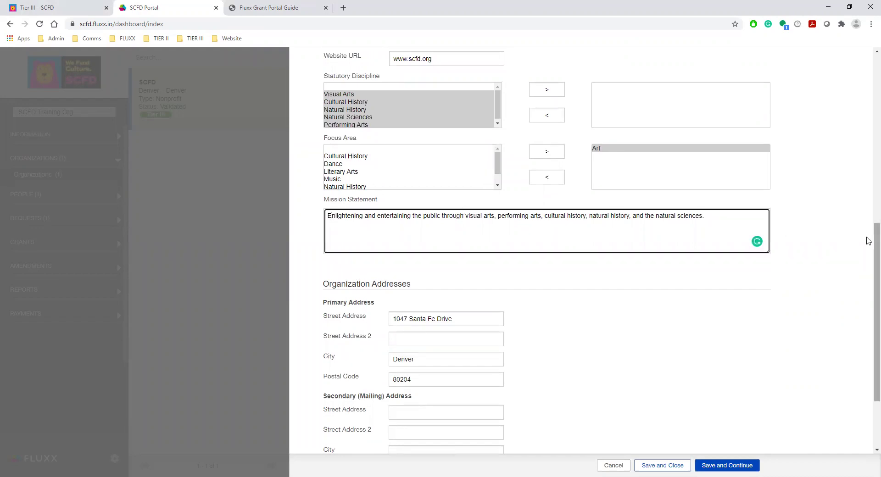
pyautogui.scroll(-2, 869, 257)
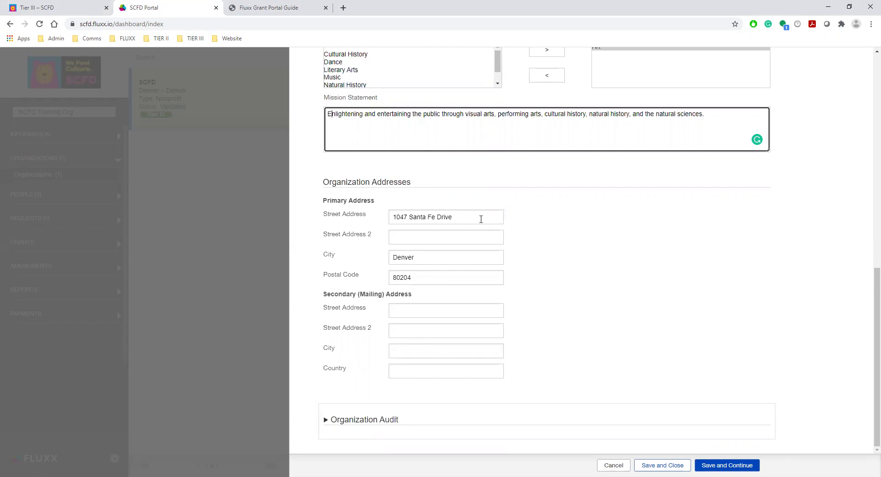
pyautogui.scroll(6, 868, 225)
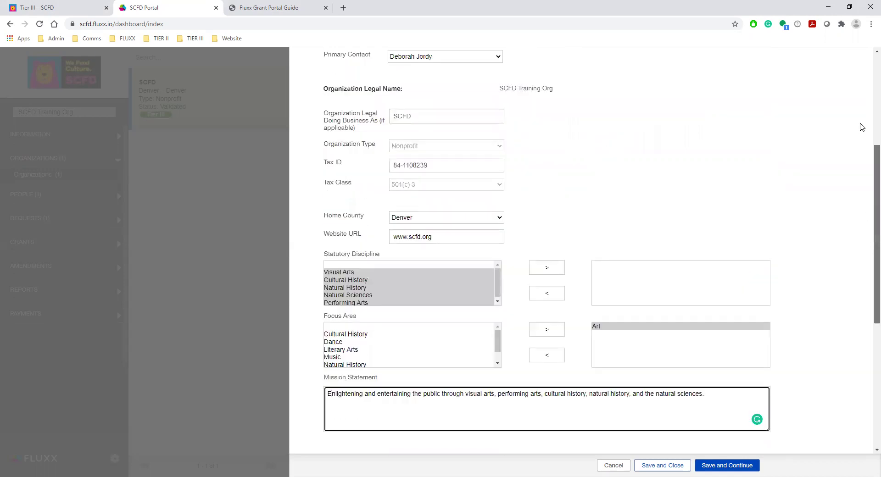
pyautogui.scroll(5, 861, 120)
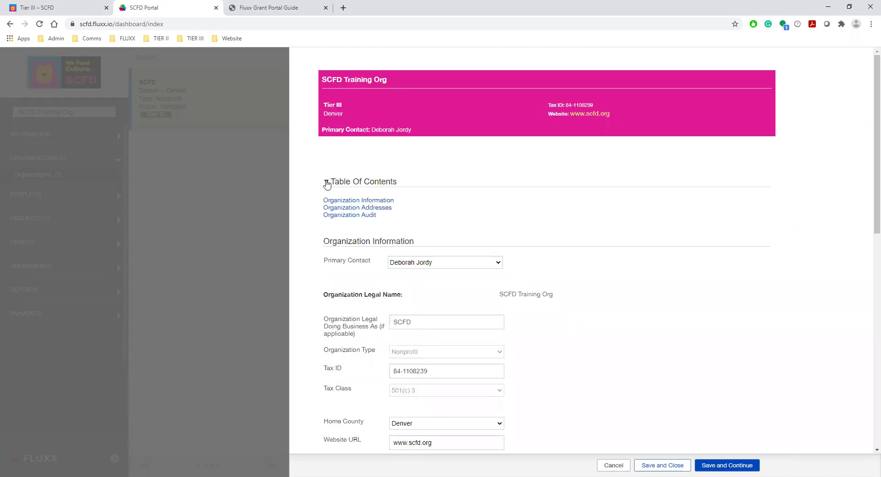
# Step: Collapse the Table Of Contents and expand the Organization Audit section to review its required attachments
pyautogui.click(327, 185)
pyautogui.scroll(-5, 869, 268)
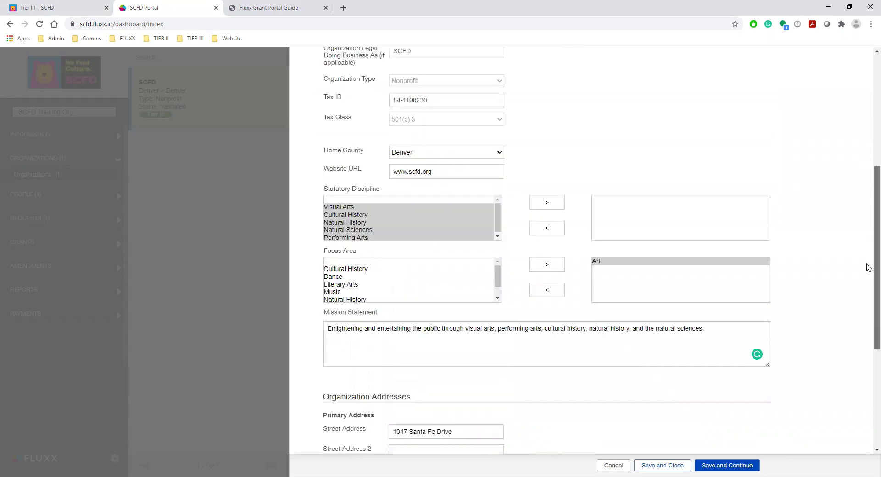
pyautogui.scroll(-5, 869, 268)
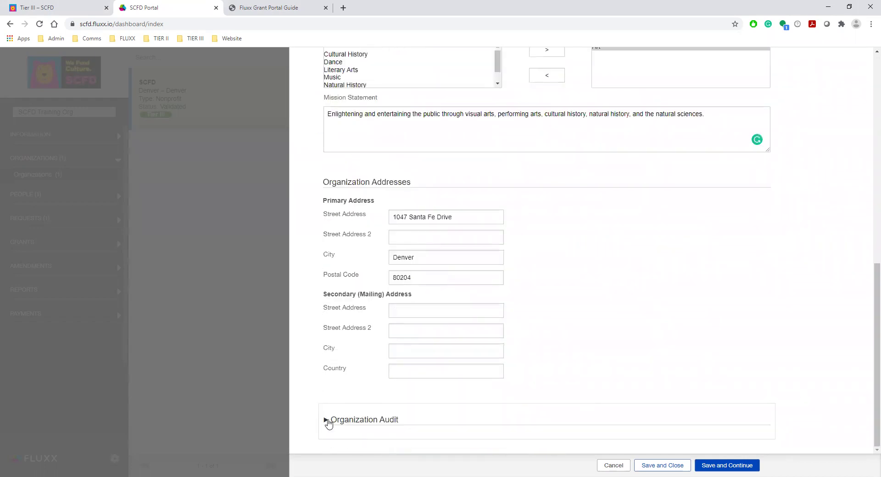
pyautogui.click(328, 422)
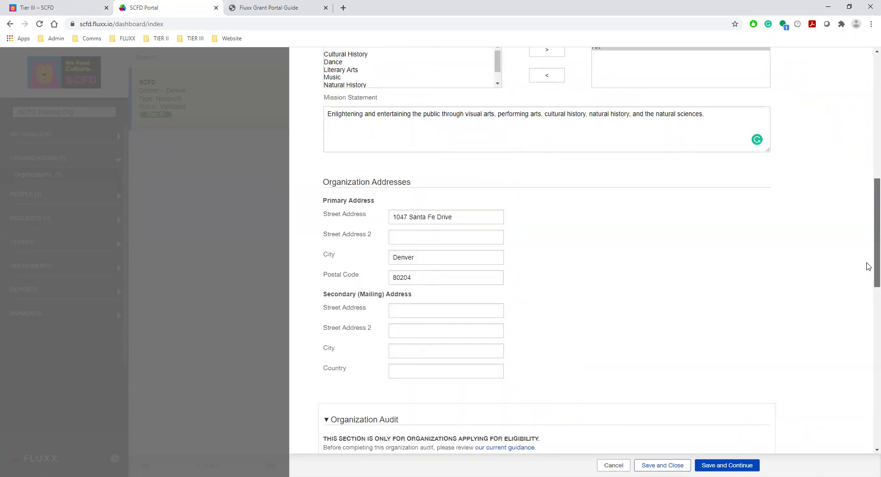
pyautogui.scroll(-6, 869, 267)
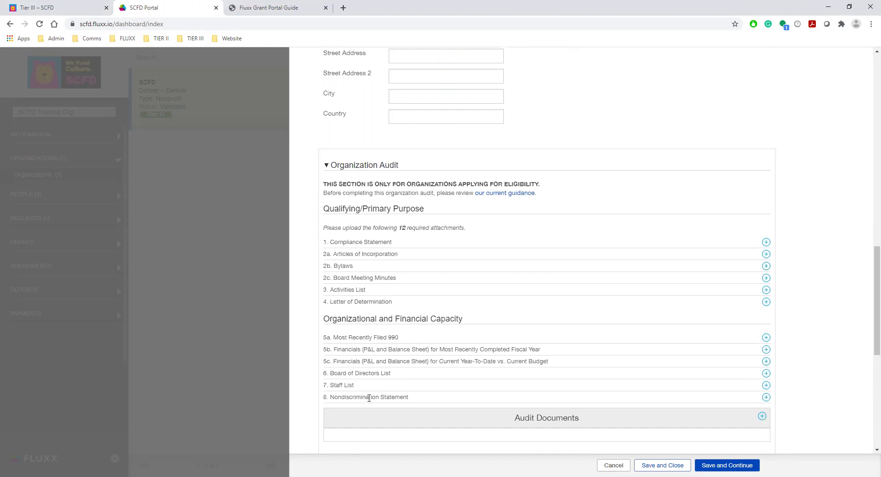
# Step: Collapse the Organization Audit section, and save and close the organization record
pyautogui.click(325, 166)
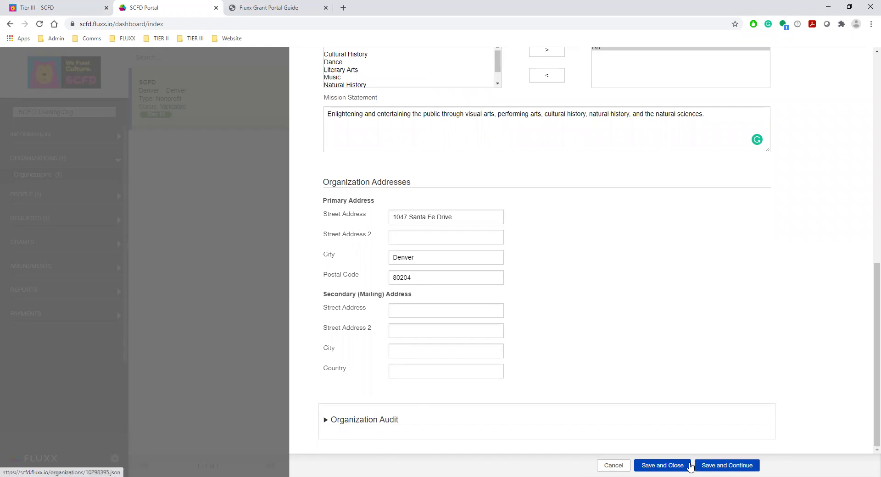
pyautogui.click(720, 465)
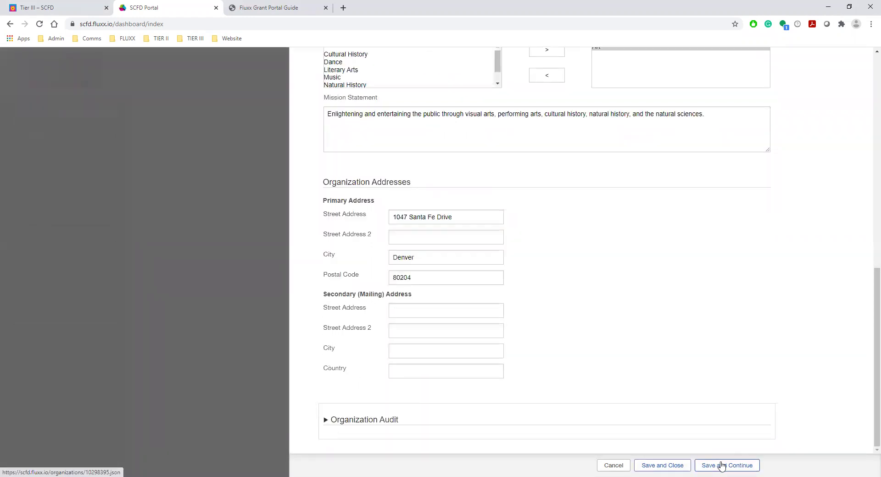
pyautogui.click(663, 466)
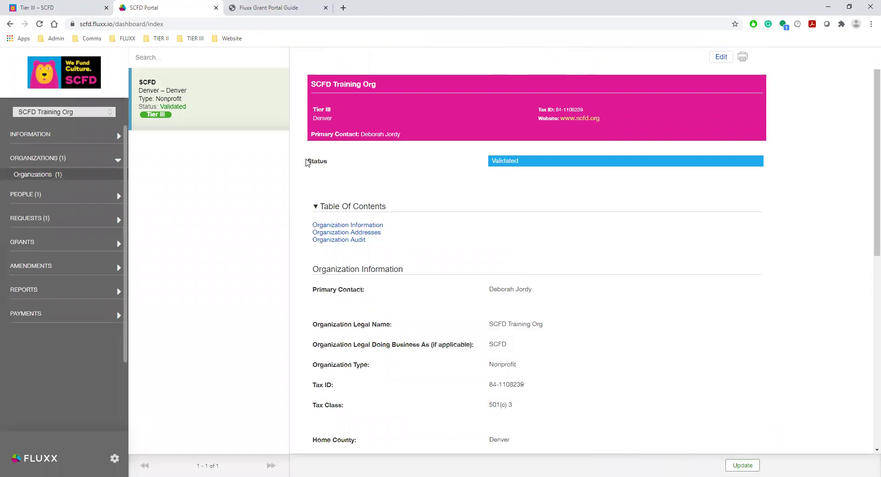
# Step: Collapse the Organizations section and expand the People section in the portal navigation
pyautogui.click(117, 161)
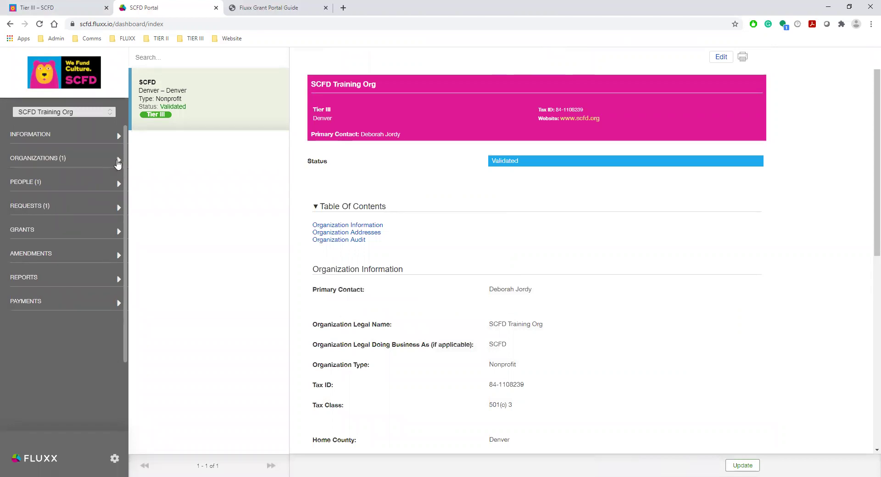
pyautogui.click(118, 185)
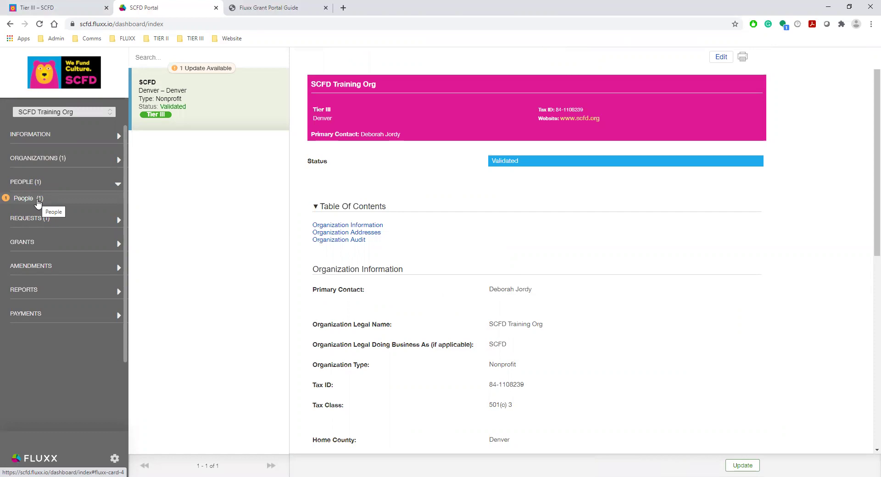
# Step: Open the People list, load its available update, and select the primary contact's record
pyautogui.click(38, 202)
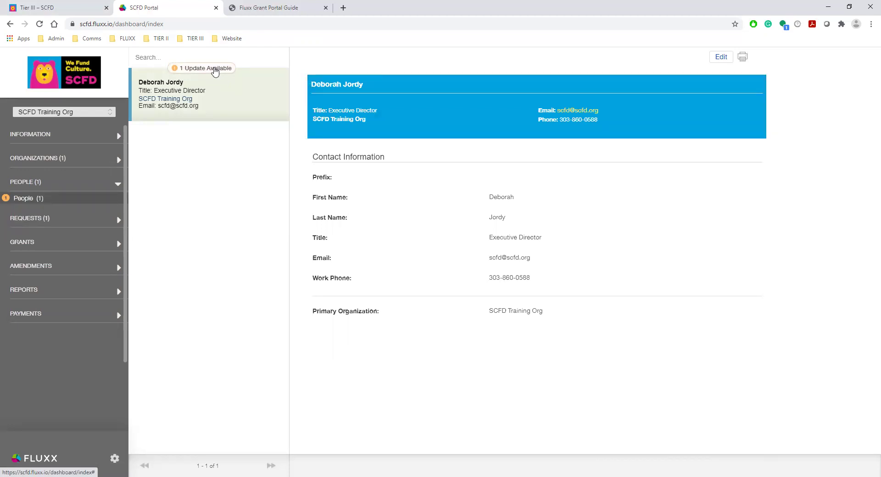
pyautogui.click(215, 70)
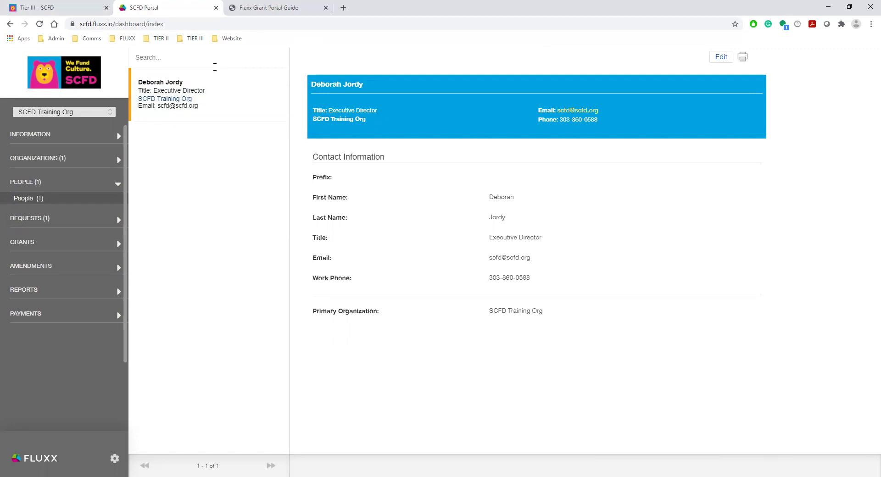
pyautogui.click(219, 96)
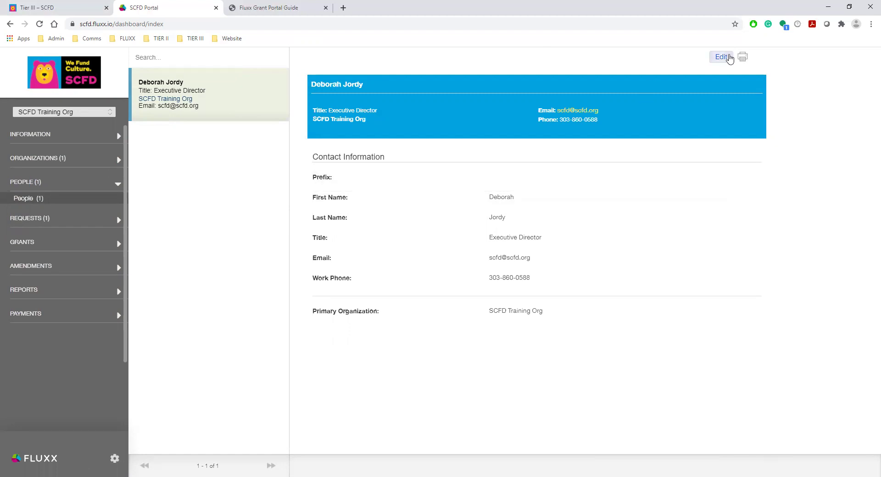
# Step: Open the contact's record for editing, then close the form and collapse the People section
pyautogui.click(723, 59)
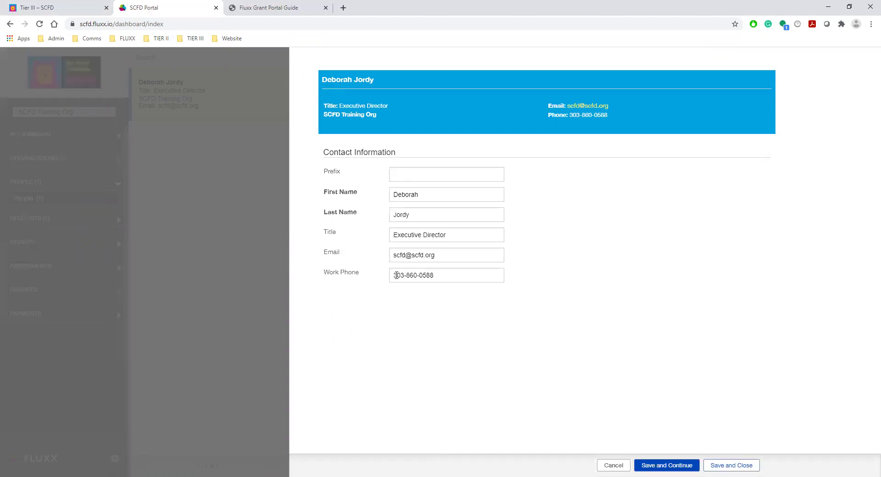
pyautogui.click(647, 467)
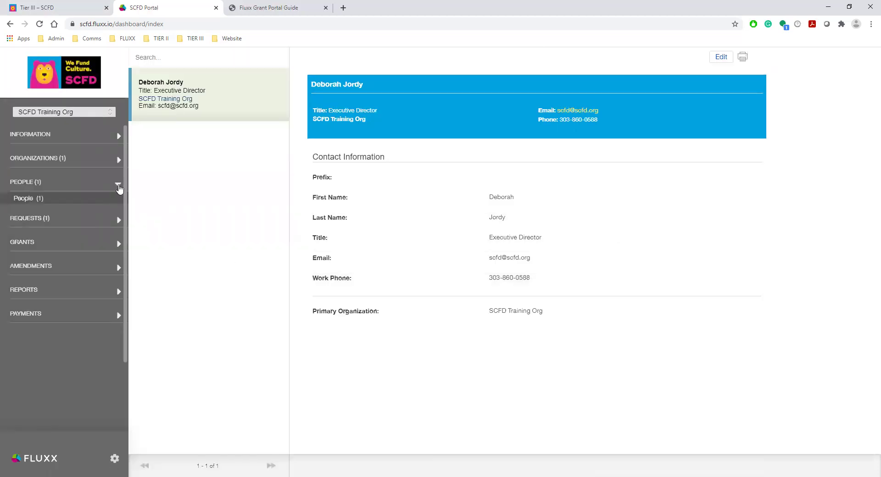
pyautogui.click(118, 185)
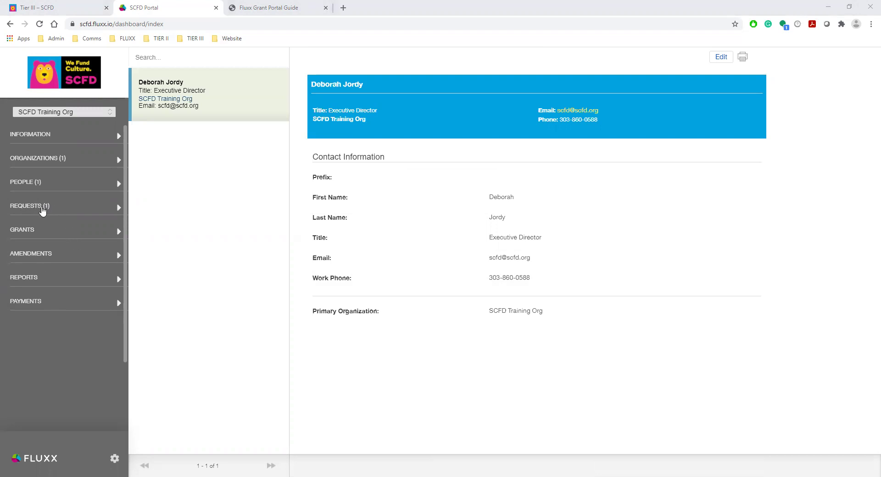
# Step: Review the Apply for Funding part of the Information section's Welcome page, and collapse that section
pyautogui.click(41, 136)
pyautogui.moveTo(875, 172); pyautogui.dragTo(875, 302)
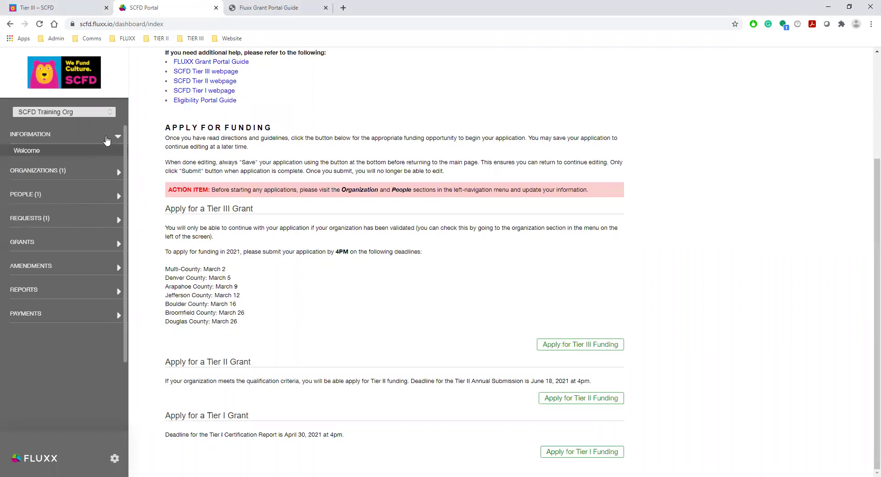
pyautogui.click(117, 138)
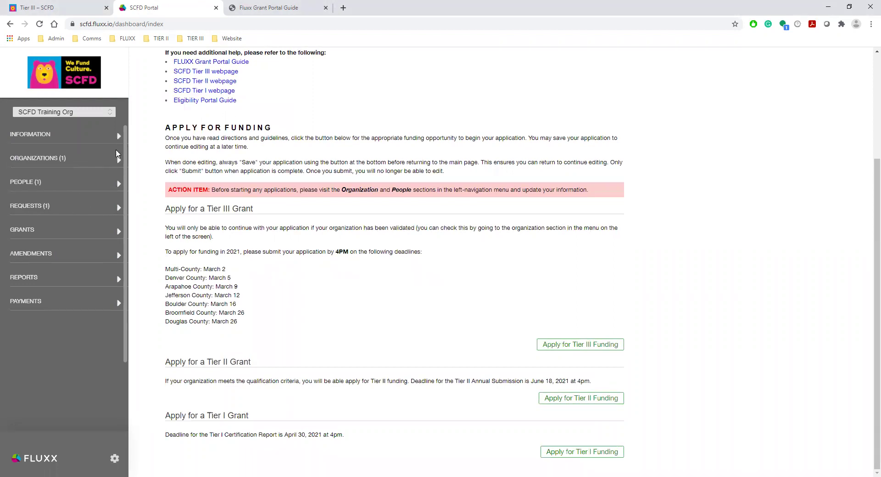
# Step: Review the Draft, Submitted Requests and Requests to Edit lists under Requests, and collapse the section
pyautogui.click(119, 210)
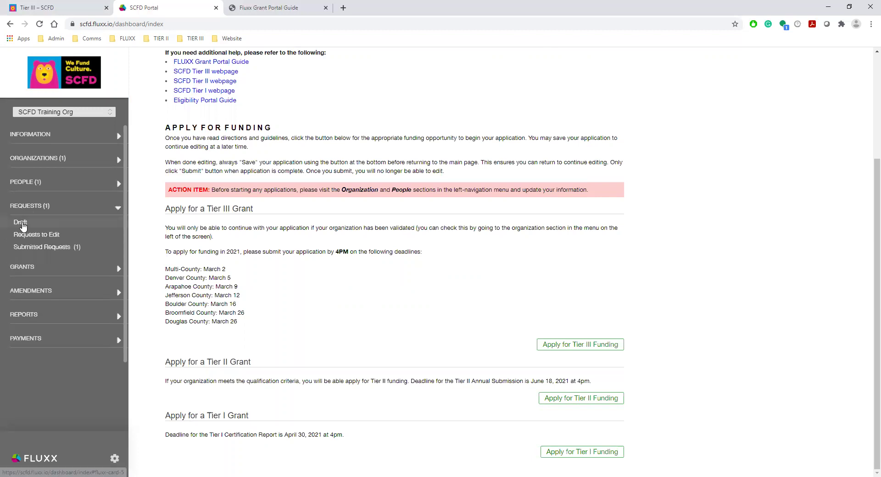
pyautogui.click(23, 225)
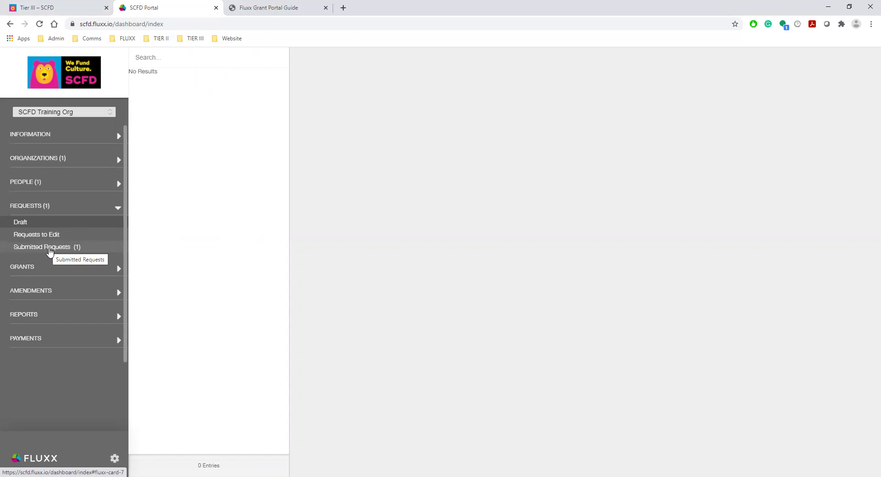
pyautogui.click(49, 249)
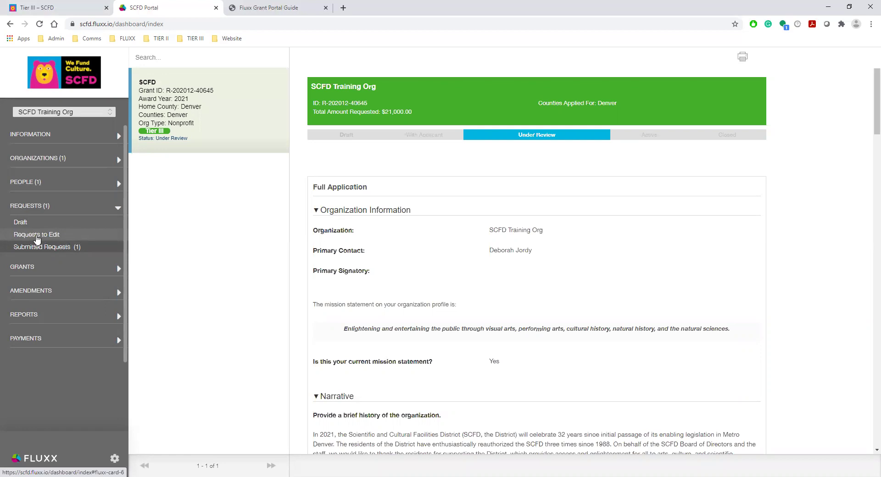
pyautogui.click(57, 236)
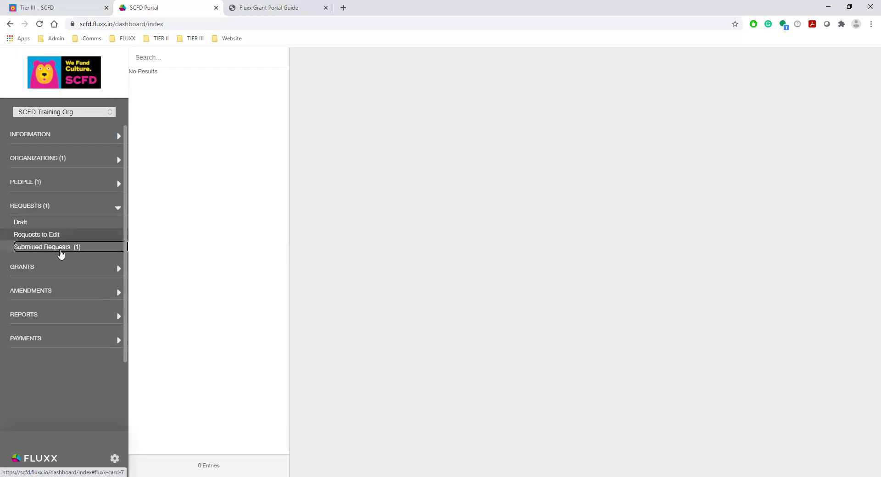
pyautogui.click(61, 253)
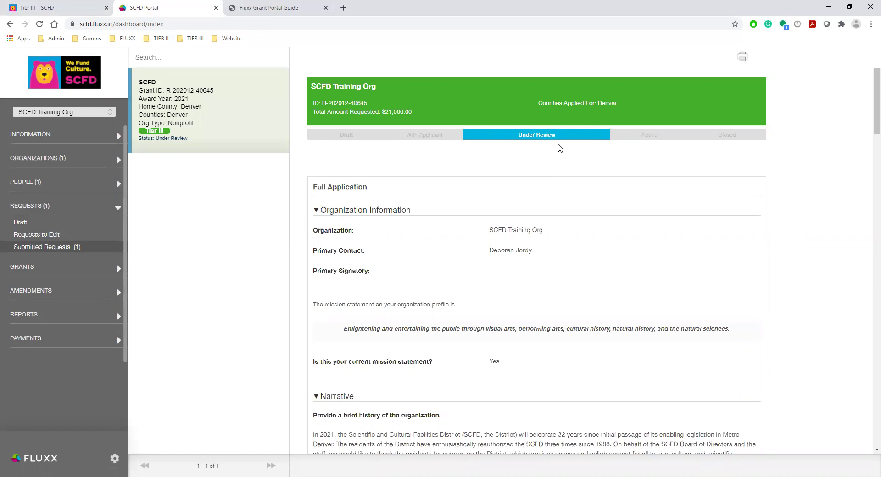
pyautogui.click(114, 210)
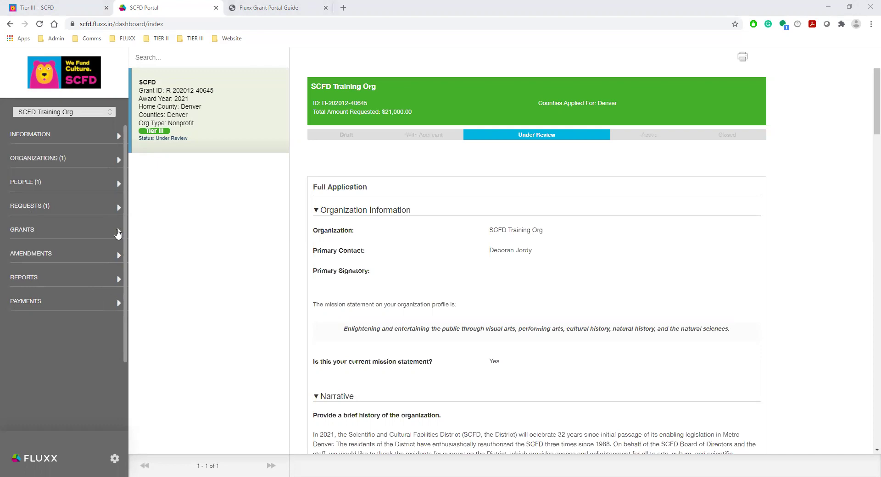
# Step: Check the Active and Closed lists under Grants and the categories under Amendments, collapsing both sections
pyautogui.click(117, 234)
pyautogui.click(18, 247)
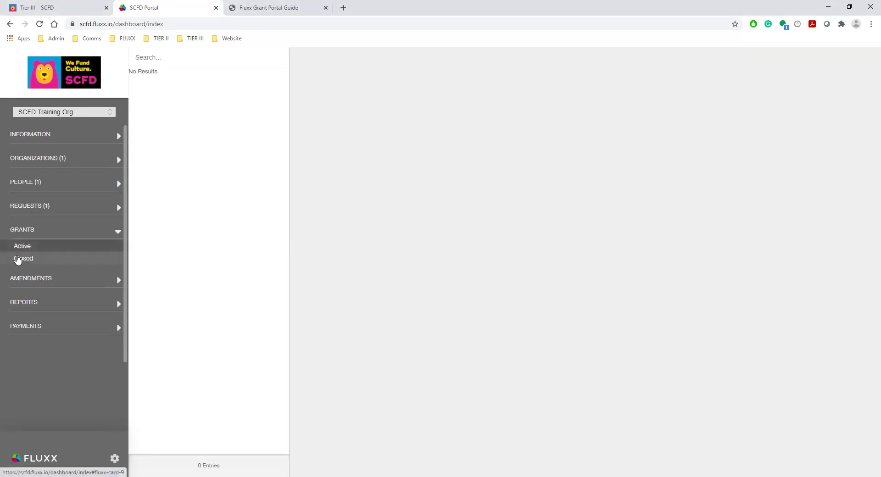
pyautogui.click(18, 260)
pyautogui.click(118, 233)
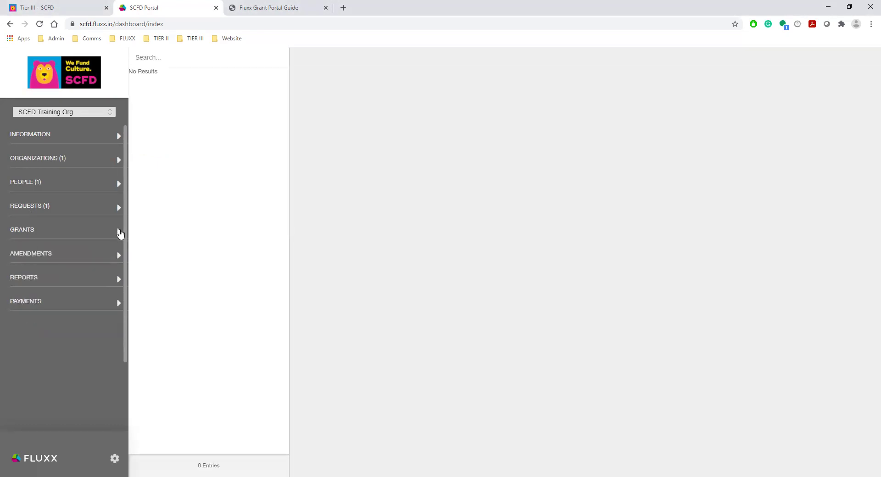
pyautogui.click(50, 258)
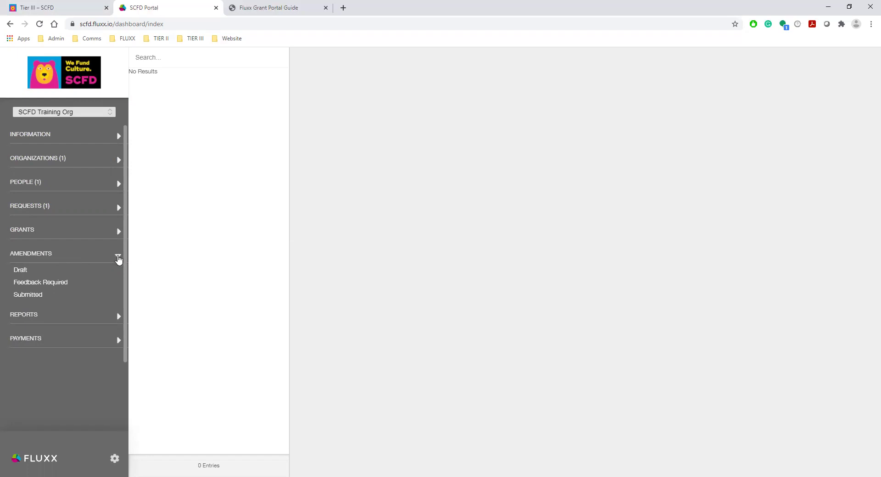
pyautogui.click(119, 259)
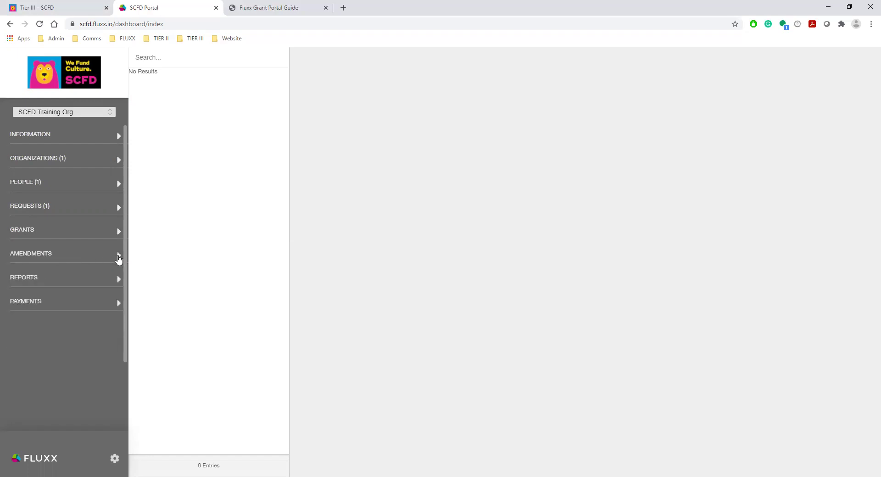
# Step: Check the Reports Due, Reports to Edit and Submitted Reports lists and the Payments categories, collapsing both sections
pyautogui.click(119, 281)
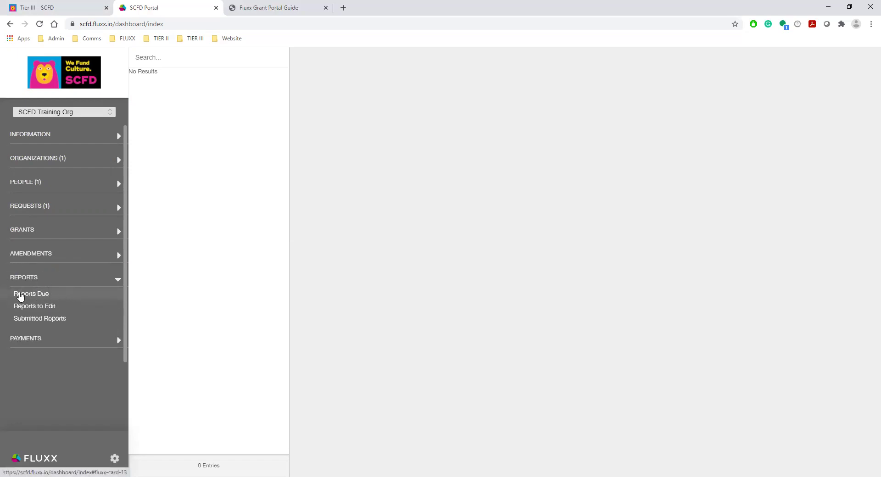
pyautogui.click(30, 296)
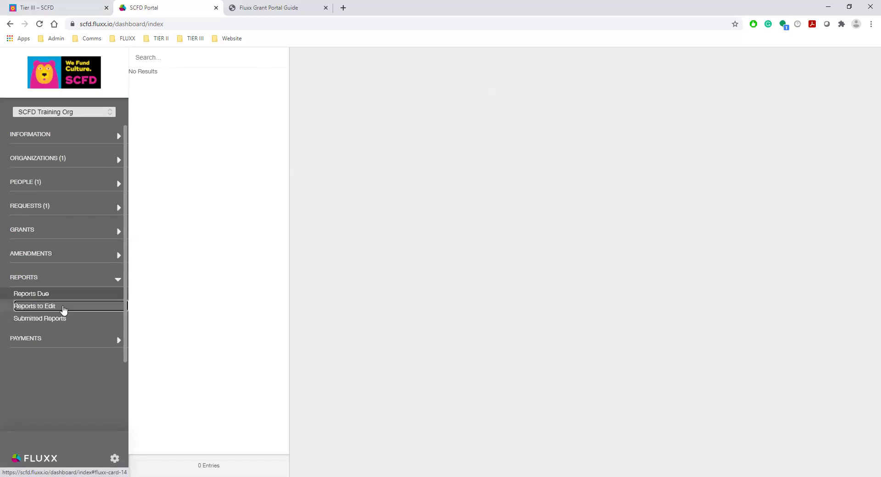
pyautogui.click(64, 308)
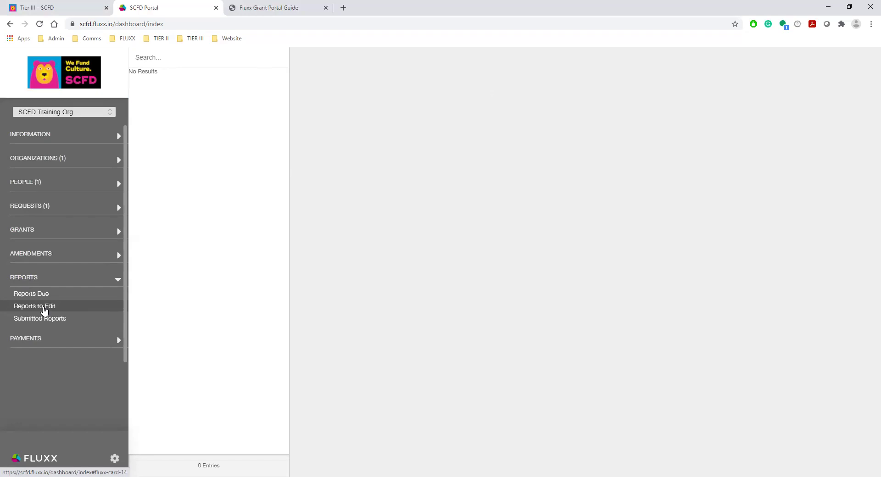
pyautogui.click(52, 323)
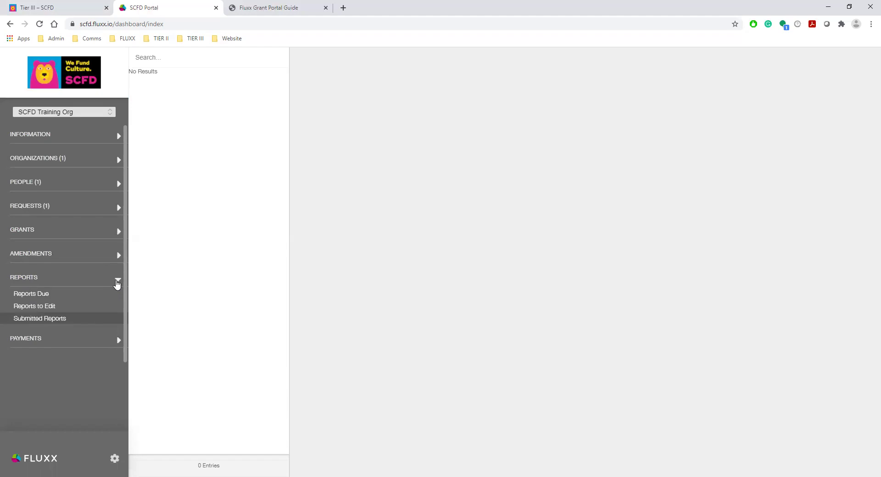
pyautogui.click(118, 282)
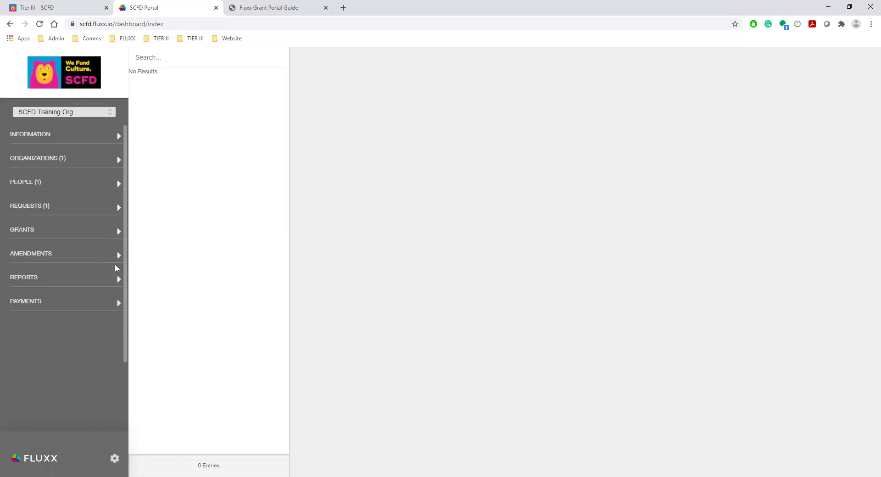
pyautogui.click(118, 303)
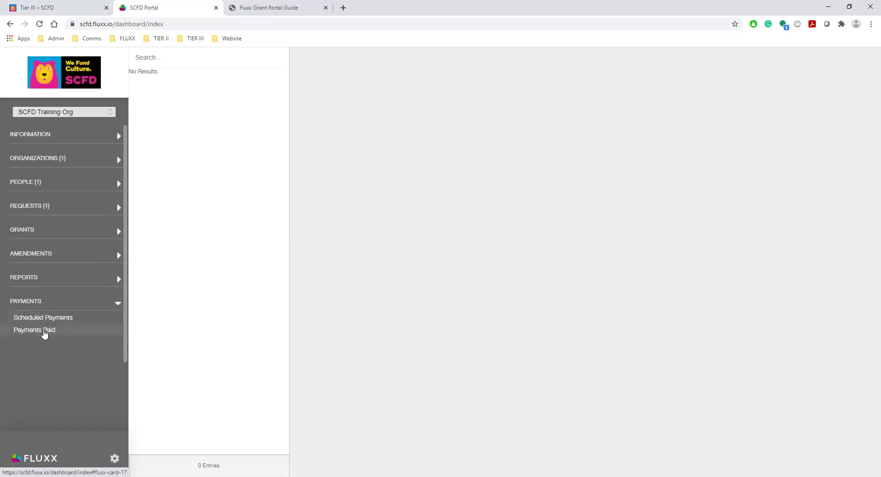
pyautogui.click(118, 305)
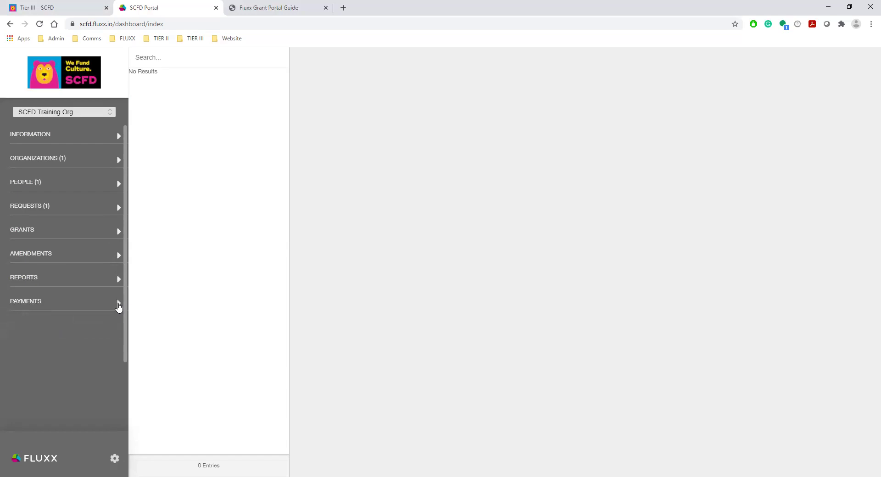
# Step: Return to the Welcome page and review the portal's capabilities and help links at its beginning
pyautogui.click(37, 135)
pyautogui.click(36, 150)
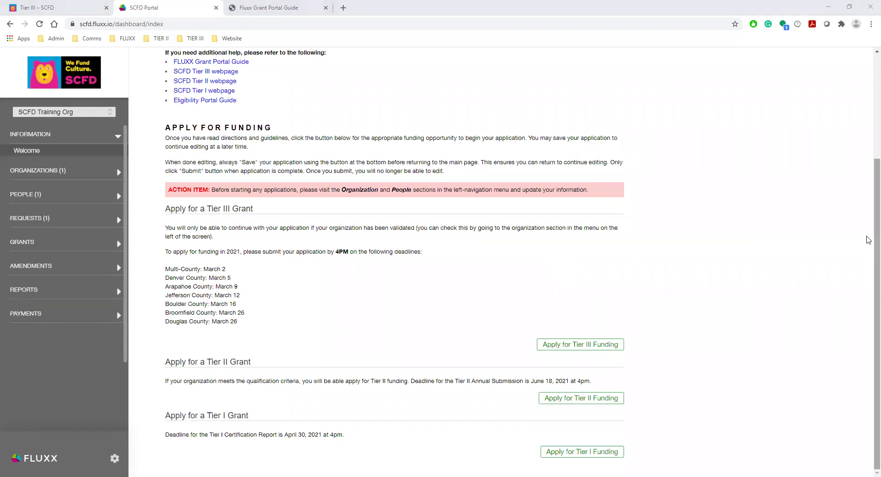
pyautogui.scroll(3, 869, 249)
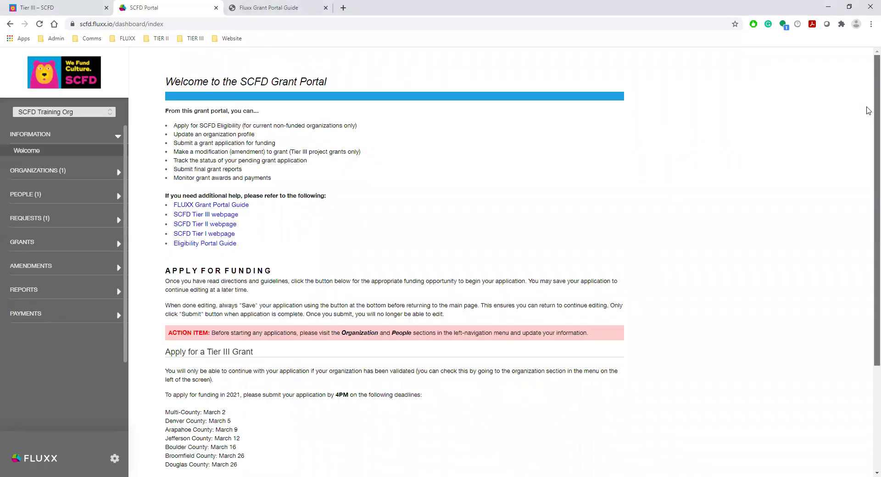
pyautogui.scroll(-1, 869, 147)
pyautogui.scroll(1, 869, 147)
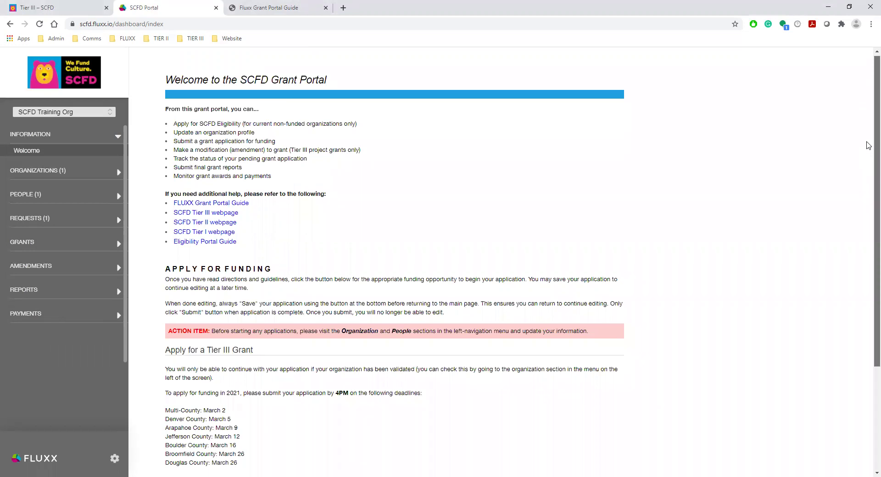
pyautogui.scroll(1, 868, 146)
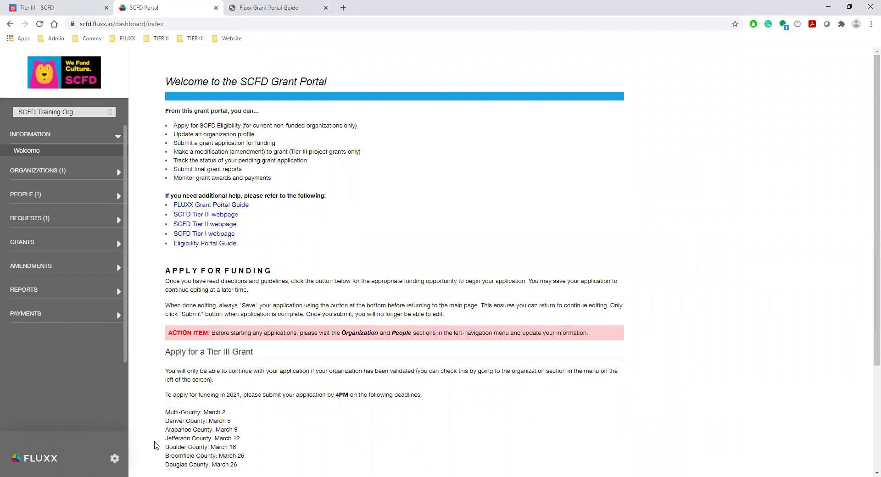
# Step: Log out of the grant portal and go to the SCFD website's home page
pyautogui.click(114, 459)
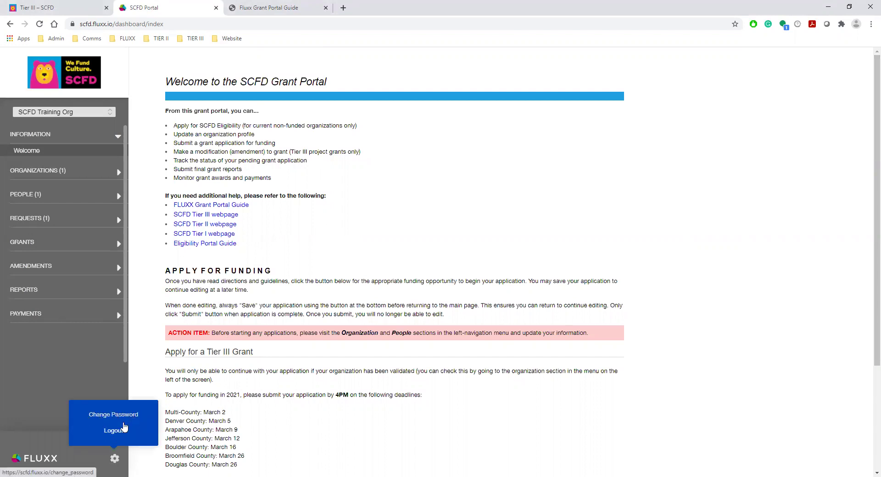
pyautogui.click(113, 432)
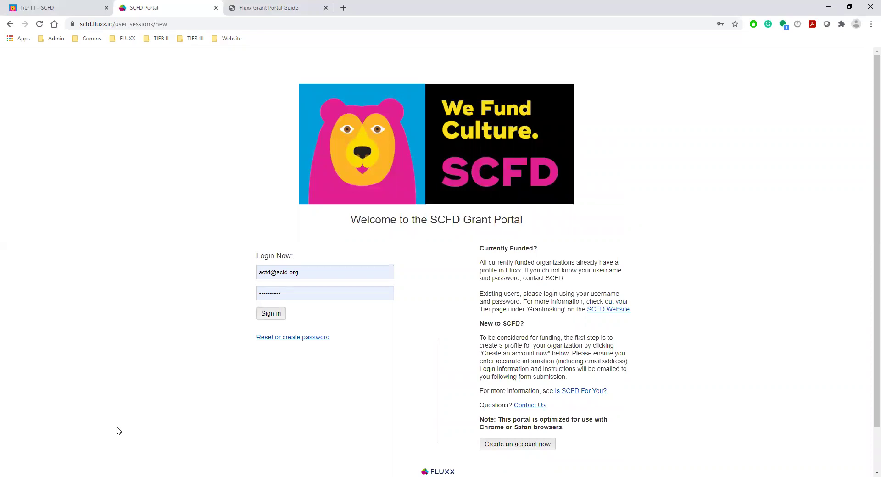
pyautogui.click(54, 12)
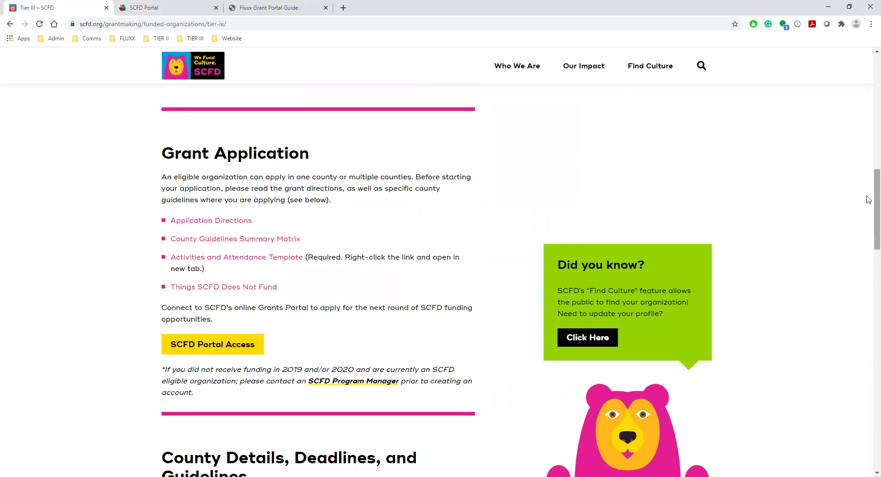
pyautogui.scroll(15, 869, 200)
pyautogui.click(206, 99)
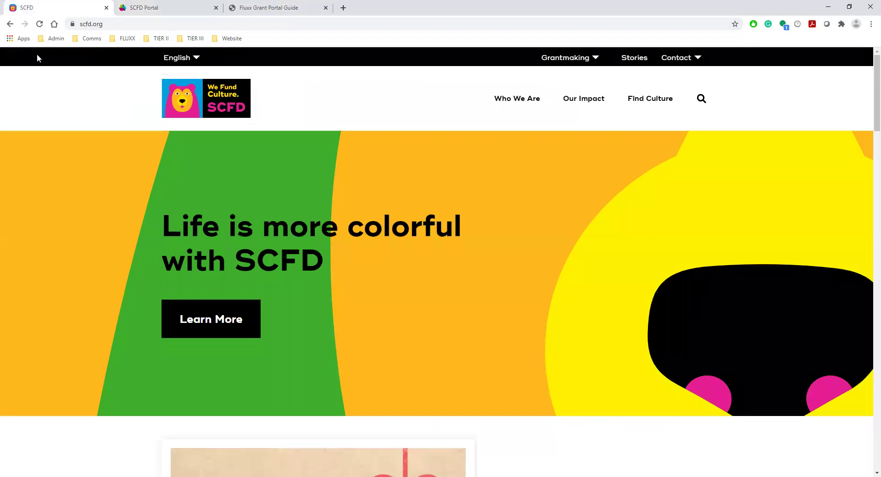
# Step: Open the Tier III page for already funded organizations under Grantmaking and find its Workshops & Support resources
pyautogui.click(544, 57)
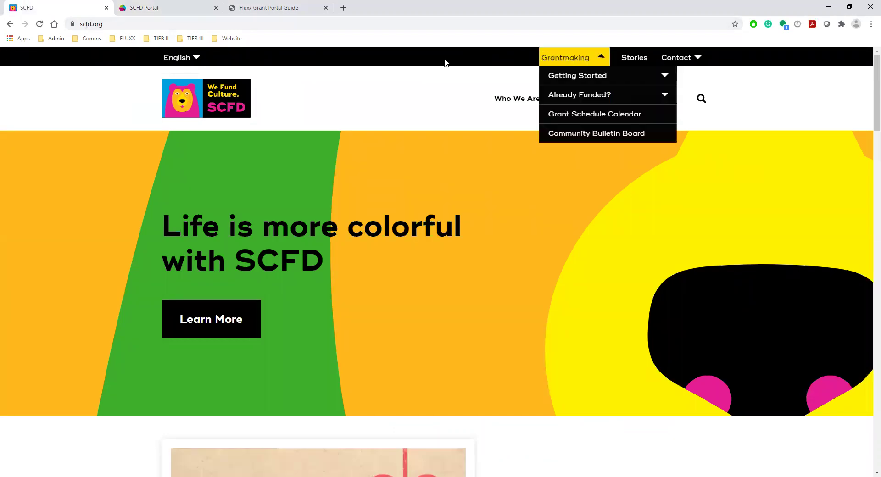
pyautogui.moveTo(578, 62)
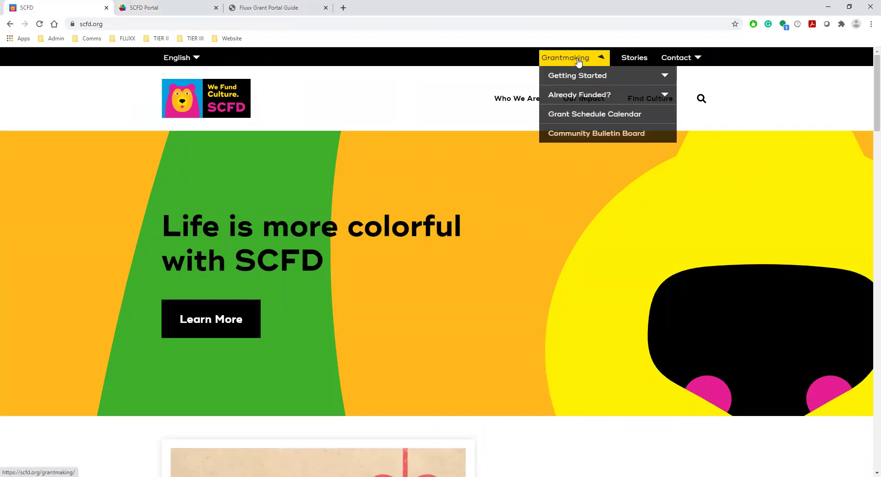
pyautogui.click(583, 95)
pyautogui.click(573, 157)
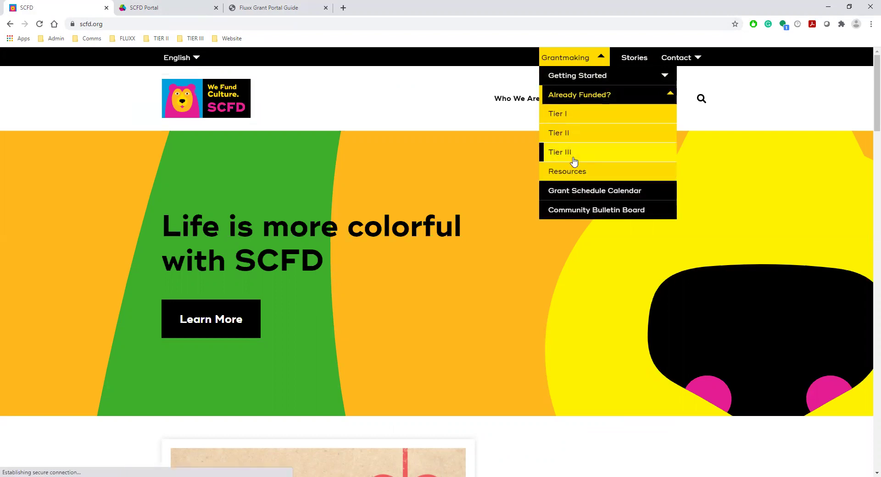
pyautogui.scroll(-5, 869, 127)
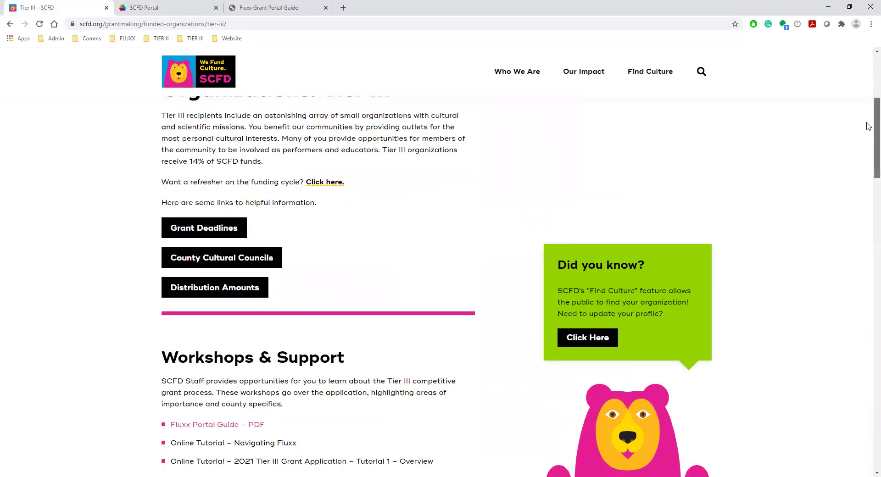
pyautogui.scroll(-1, 869, 126)
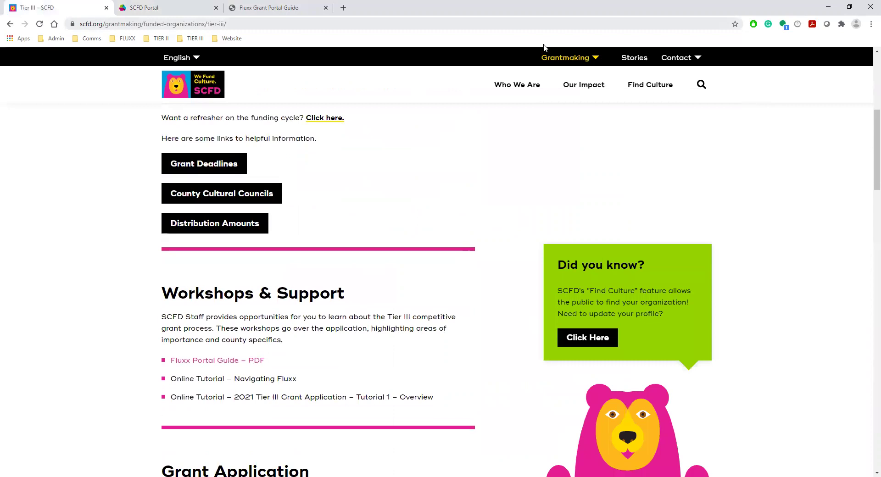